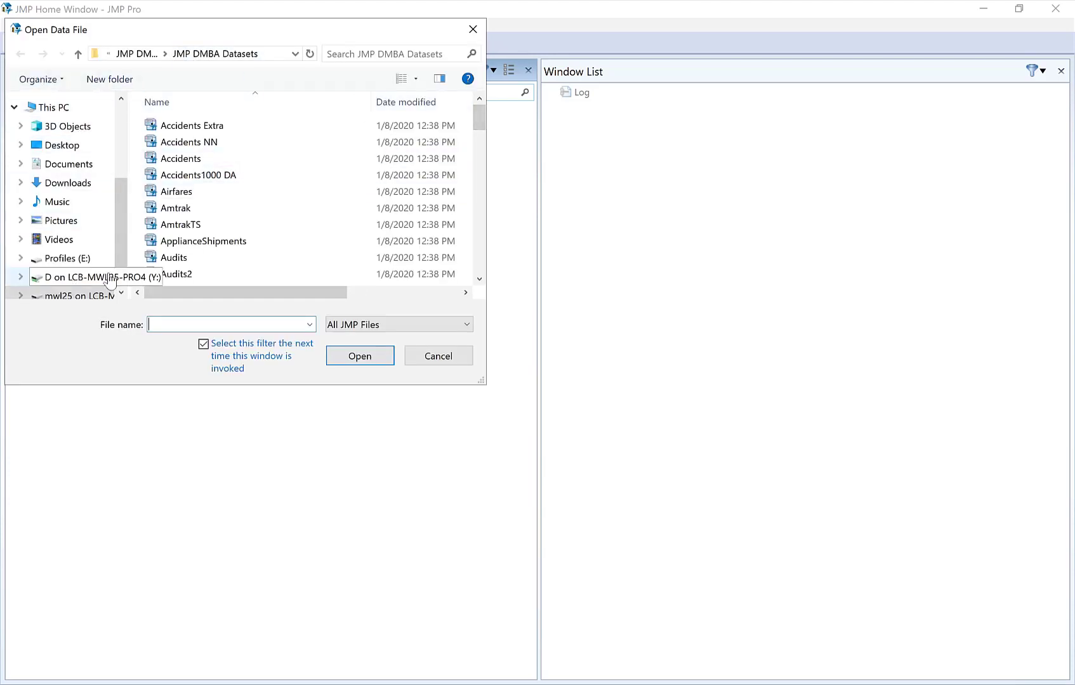
Open the West Roxbury Housing data table from the JMP DMBA Datasets folder with its scripts allowed, and maximize it.
scroll(117, 253, down, 2)
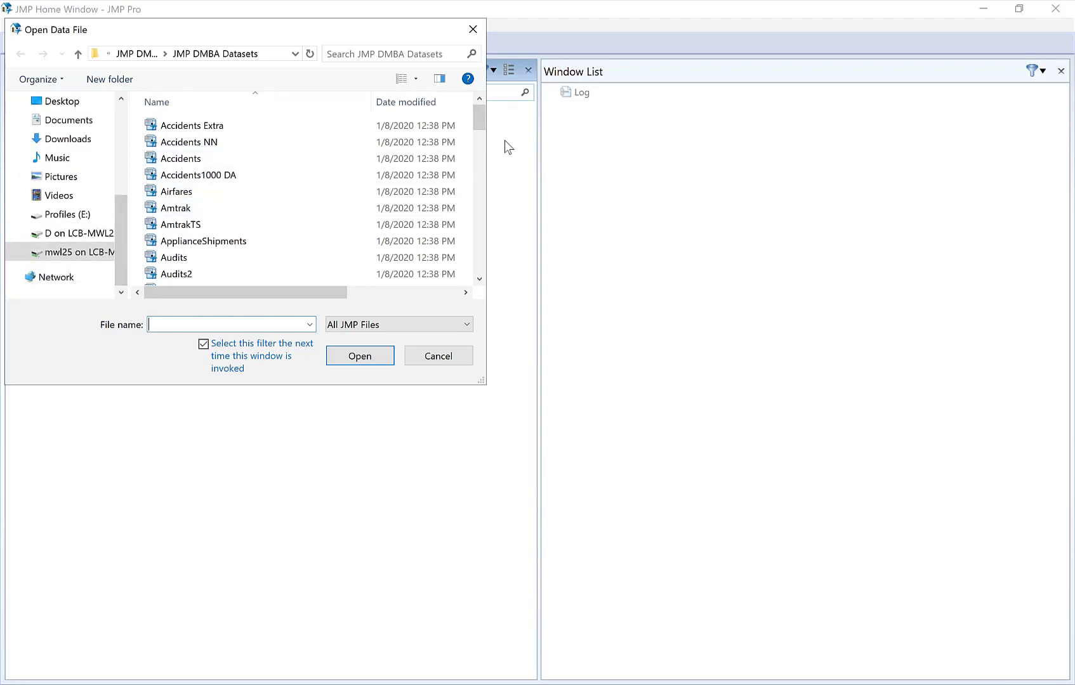
drag(482, 121, 289, 297)
drag(478, 122, 471, 309)
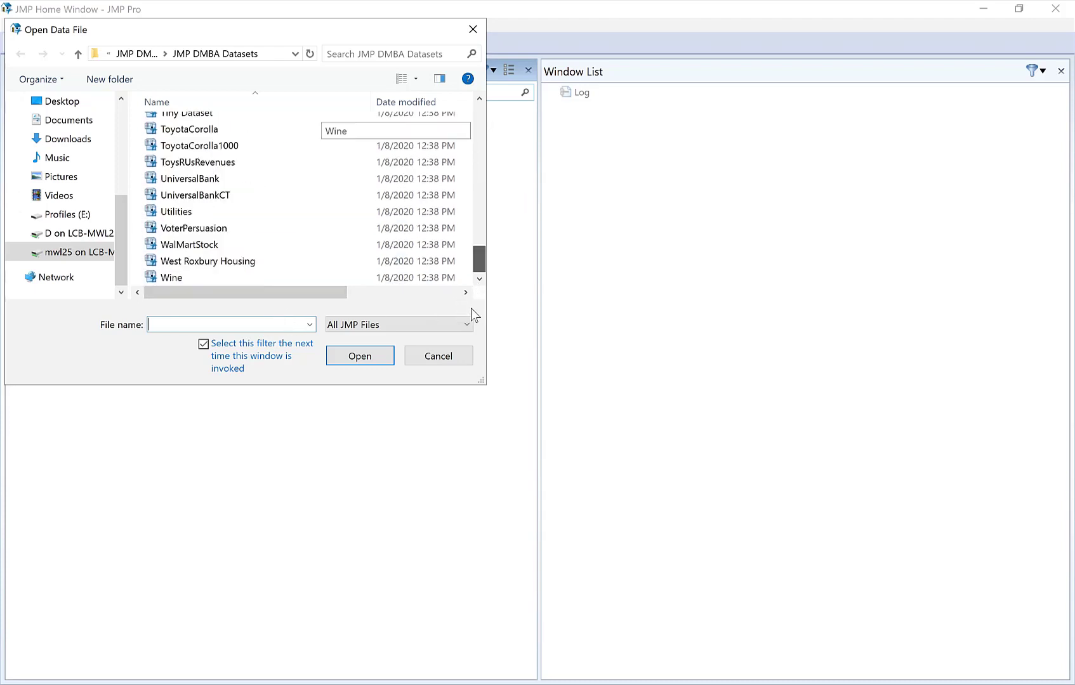
click(207, 261)
click(374, 394)
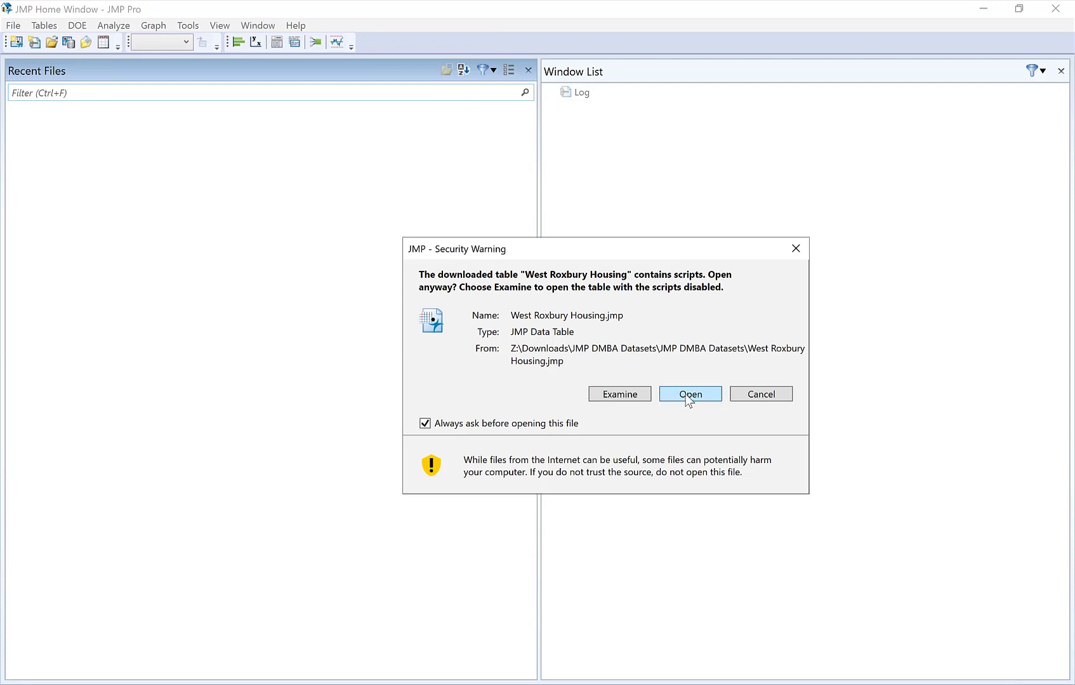
click(688, 396)
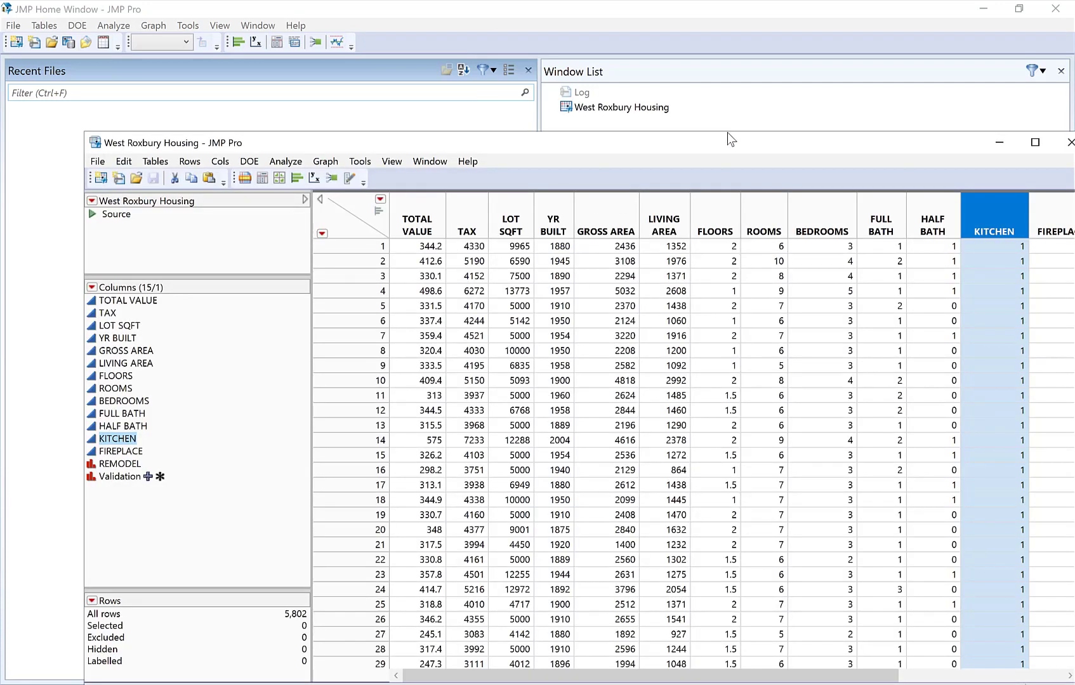
double_click(728, 139)
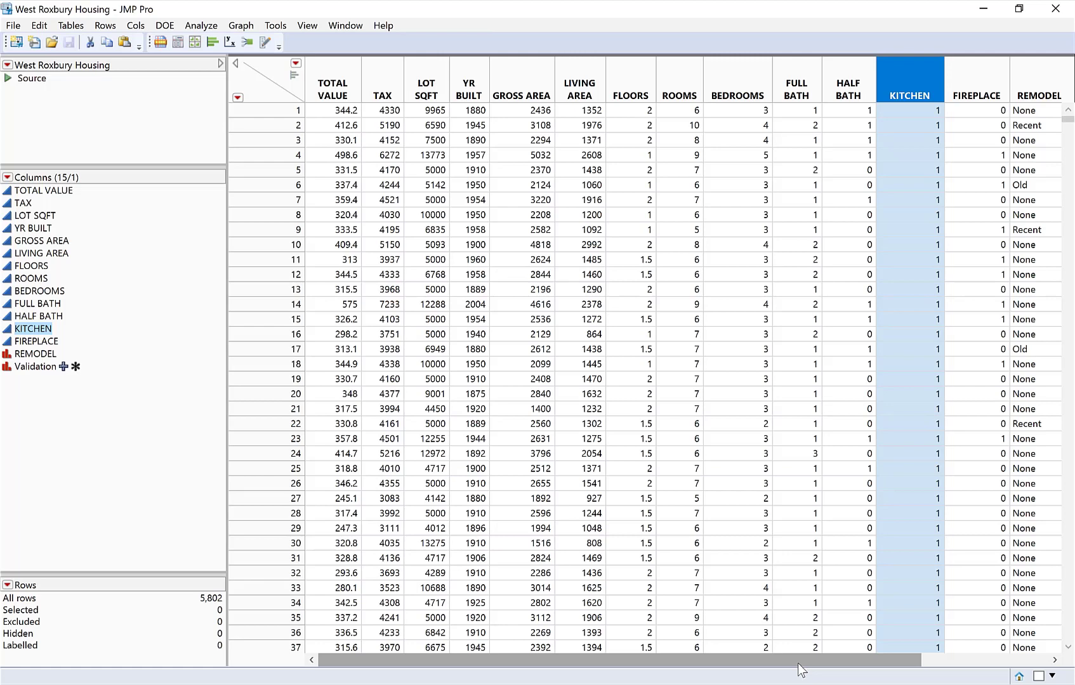
Start Make Validation Column using the random validation method, without any stratification, grouping or cutpoint columns.
drag(811, 665, 1017, 662)
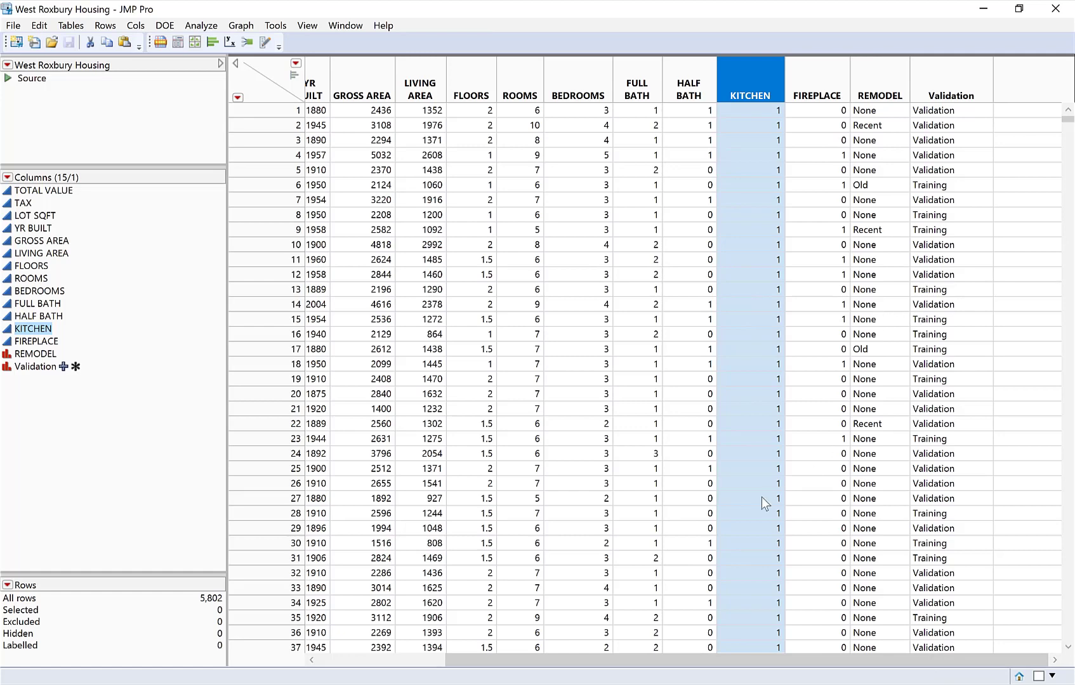
drag(616, 662, 444, 661)
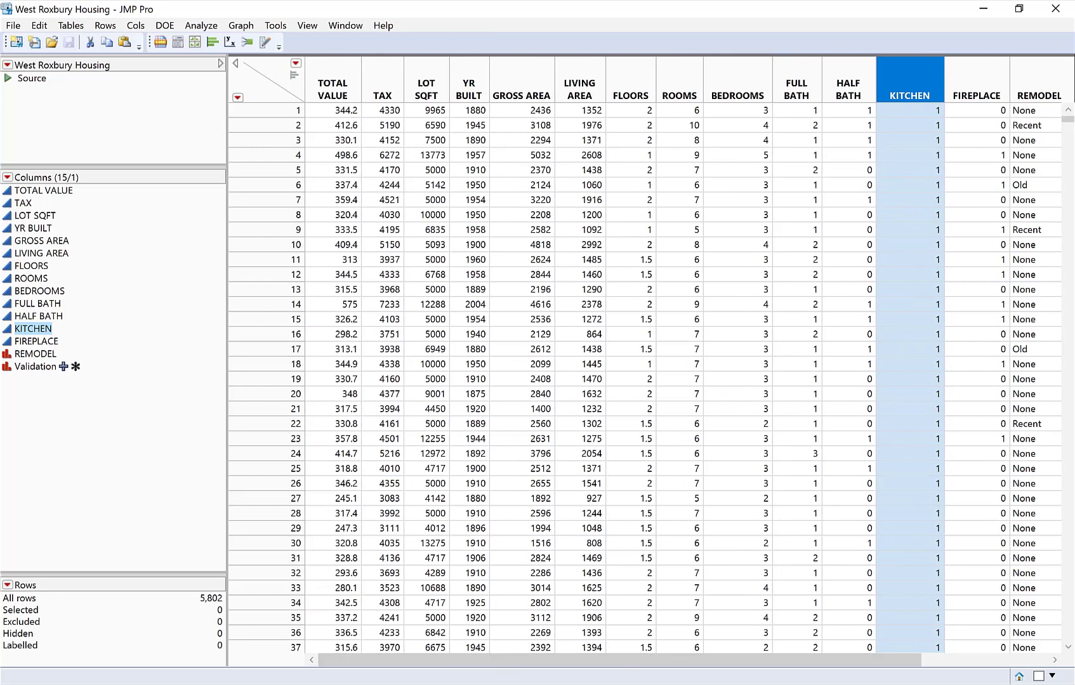
click(203, 24)
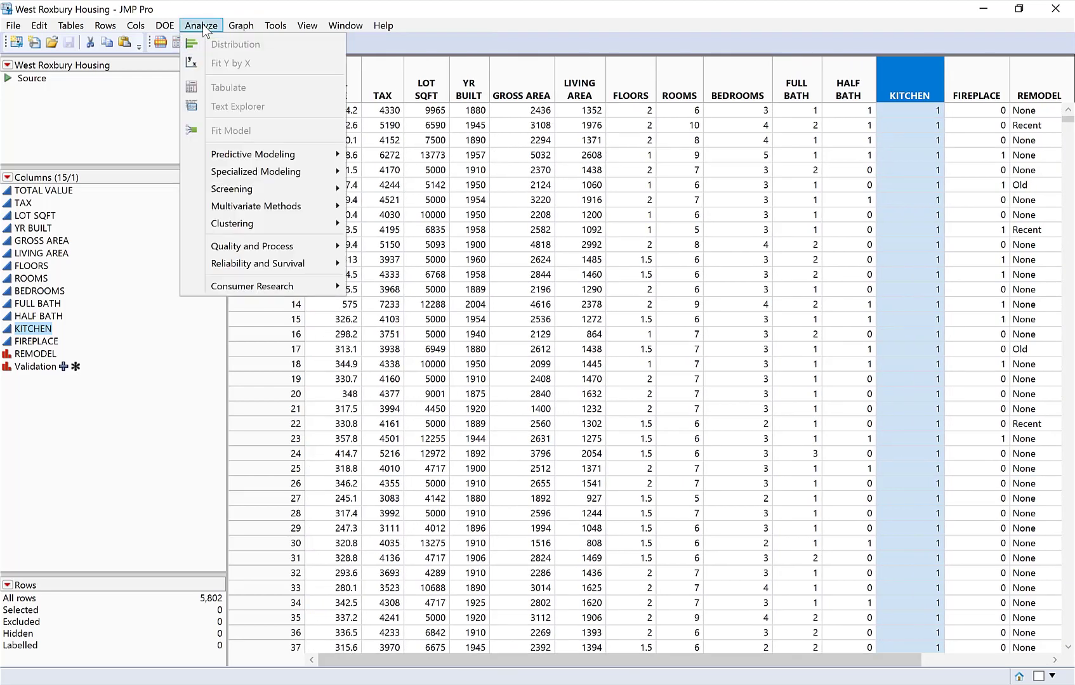
mouse_move(267, 154)
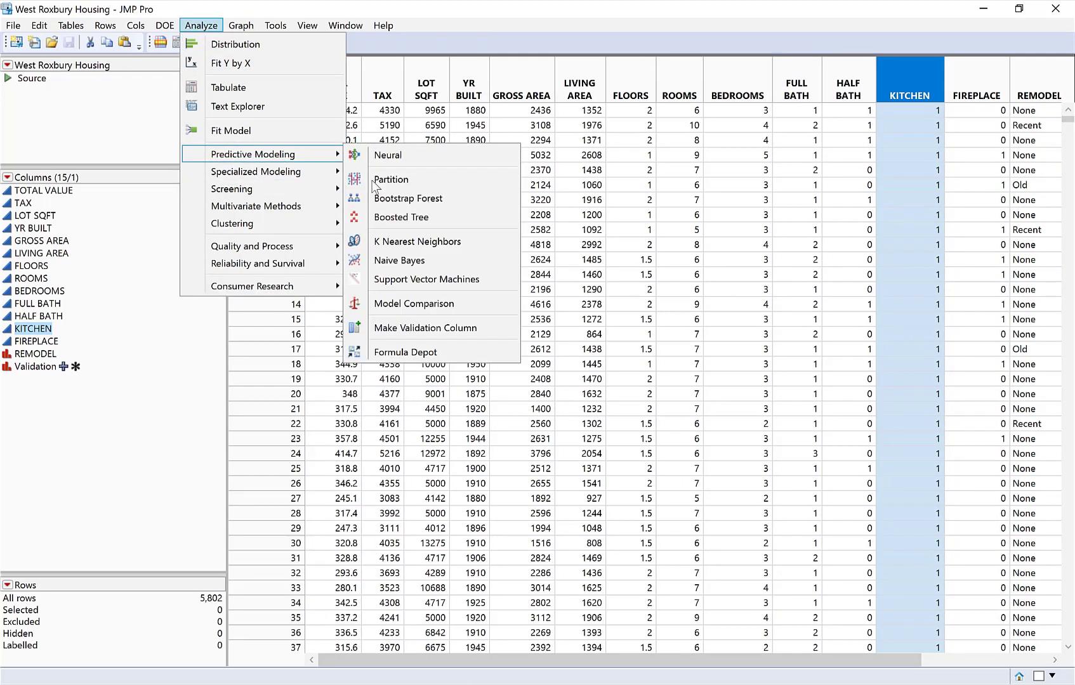
click(470, 327)
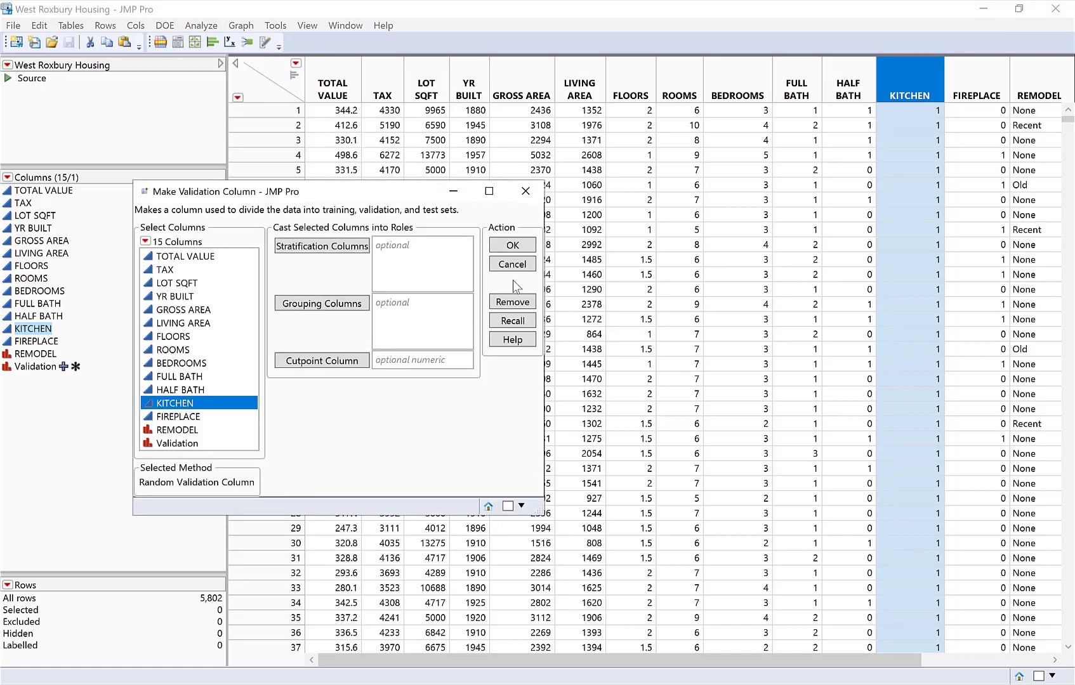
click(513, 246)
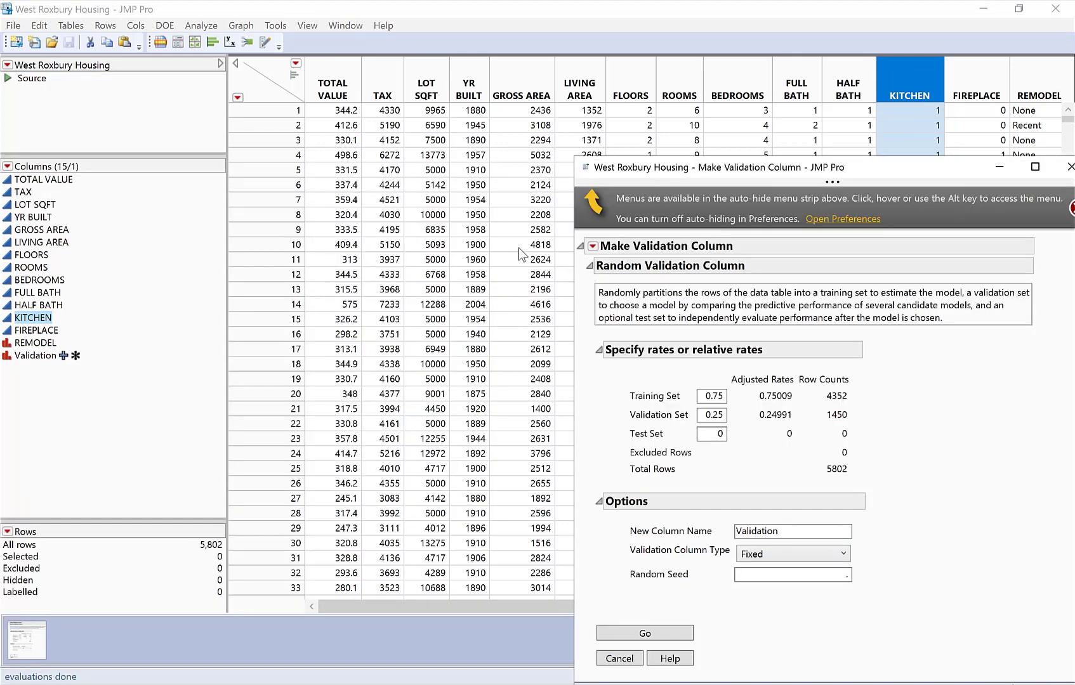
Set both the training set rate and the validation set rate to 0.5.
double_click(717, 398)
text(.5)
key(Tab)
key(Tab)
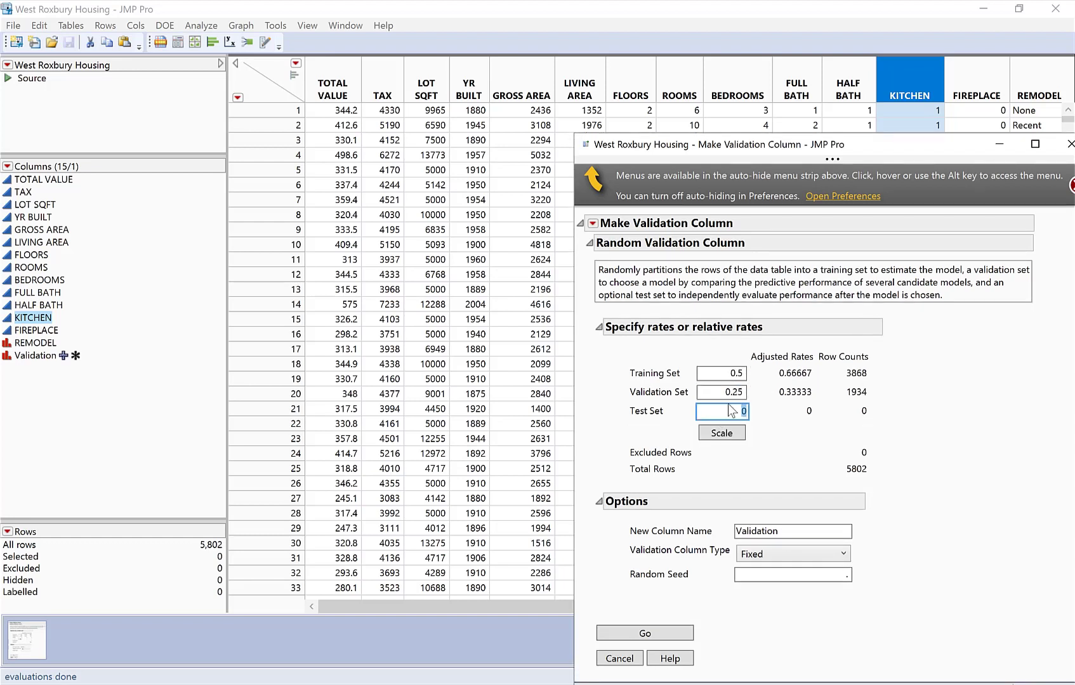
double_click(735, 392)
key(BackSpace)
Name the new validation column Validation2, set its random seed to 123 and generate it.
click(791, 532)
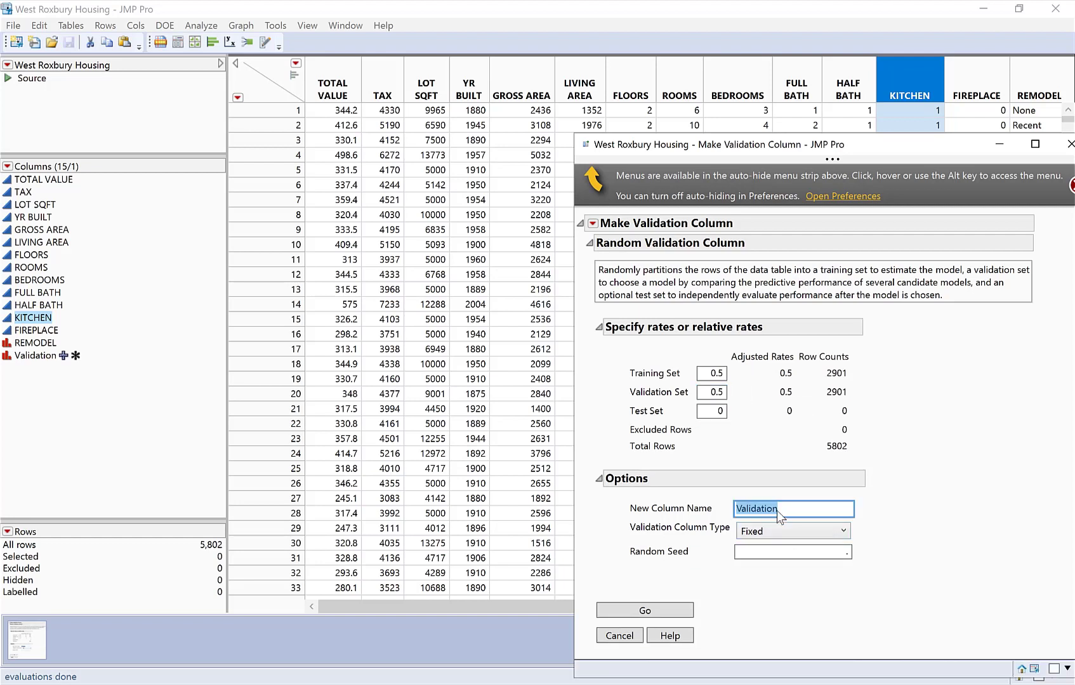
click(828, 507)
text(2)
click(847, 556)
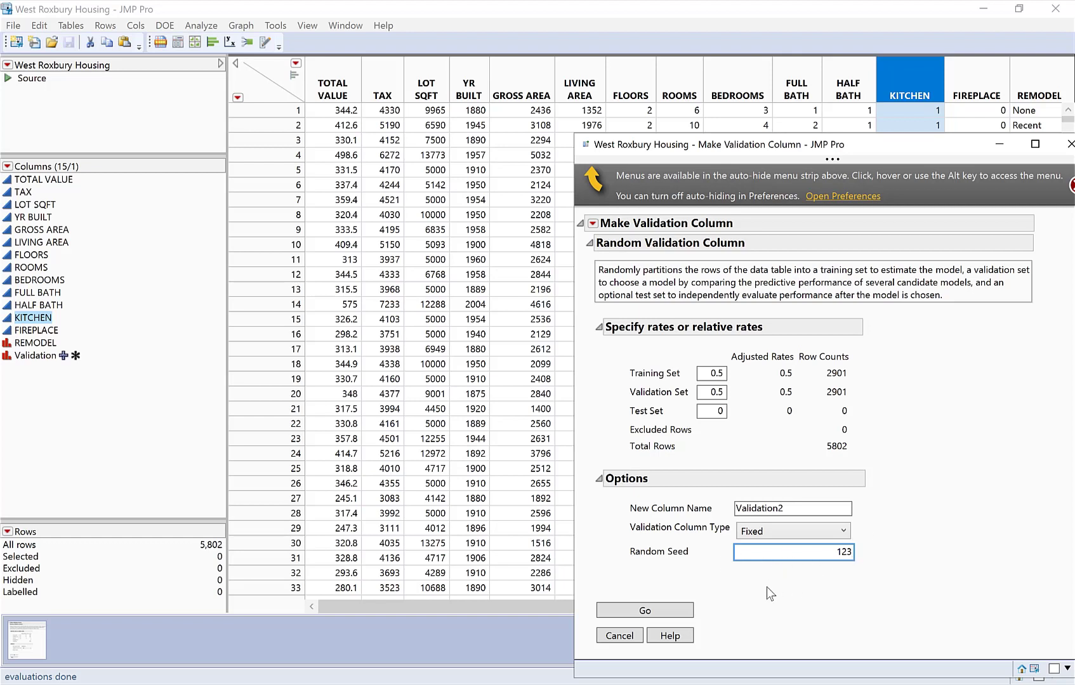
click(653, 613)
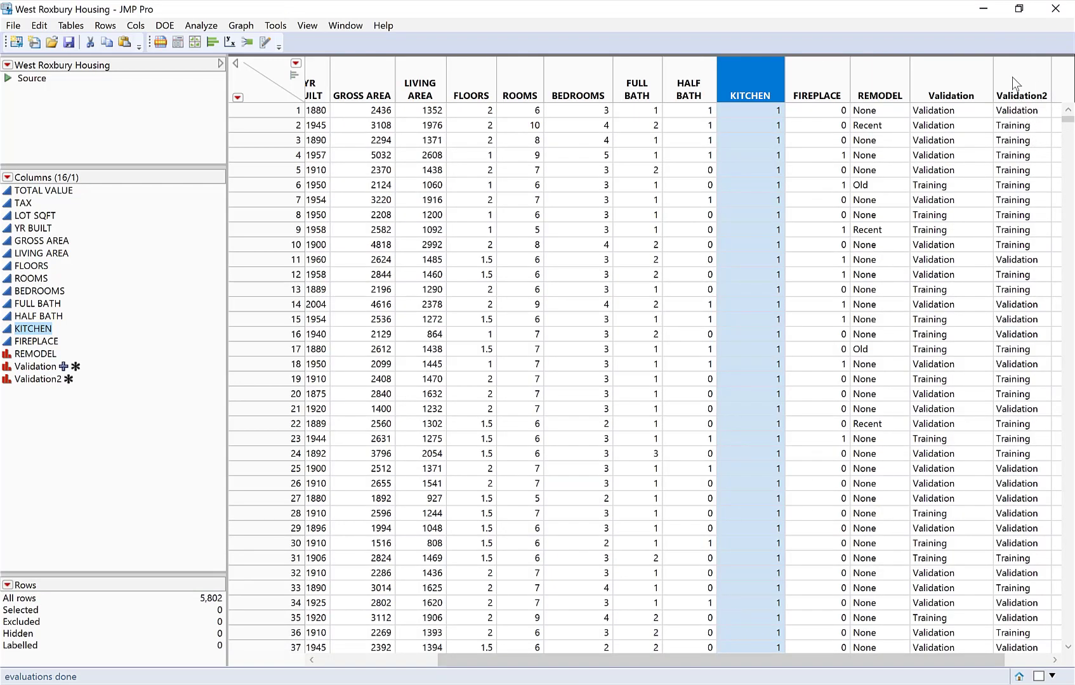
Delete the Validation2 column from the data table.
mouse_move(1017, 102)
click(1021, 75)
right_click(1021, 75)
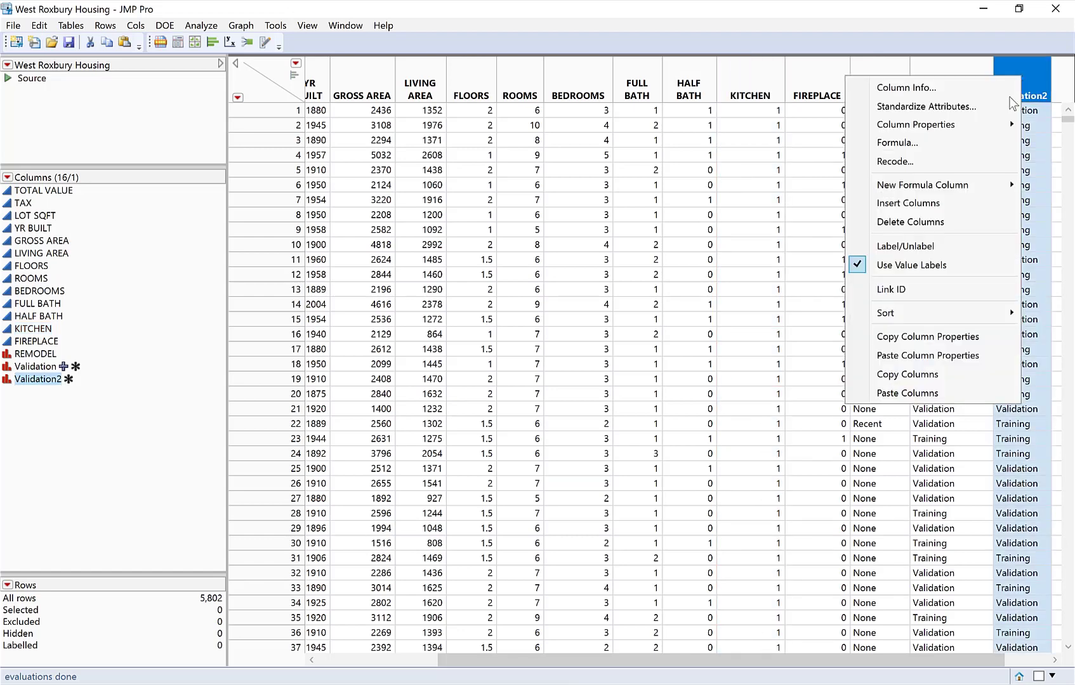
click(960, 226)
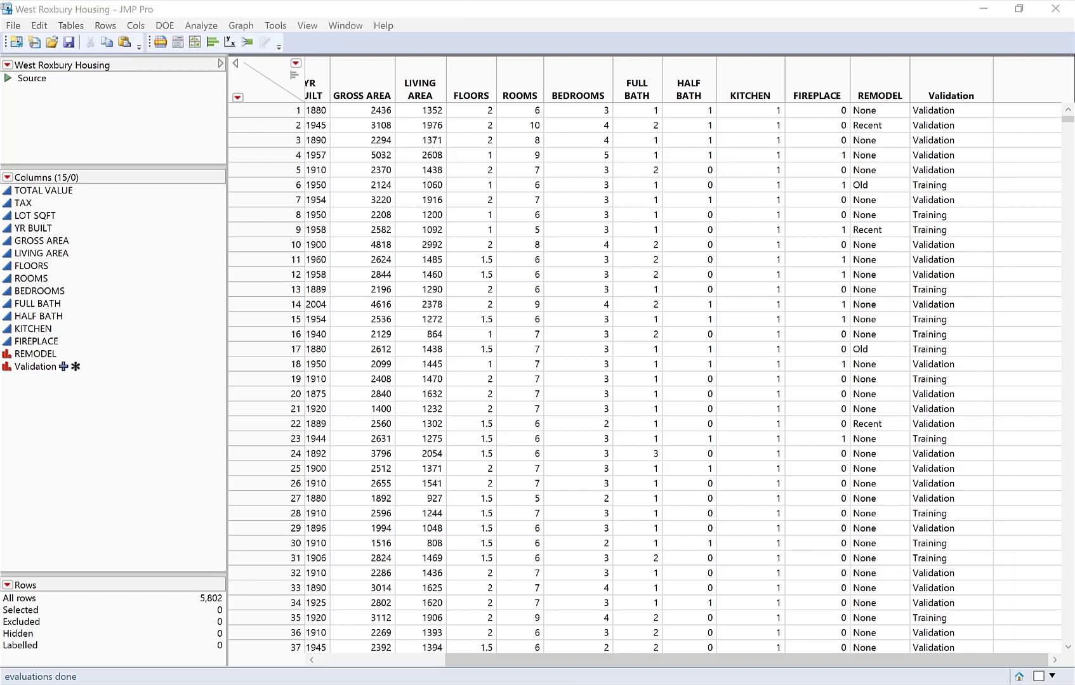
Start a Fit Model specification with TOTAL VALUE as the Y response and Validation as the validation column.
drag(867, 659, 397, 657)
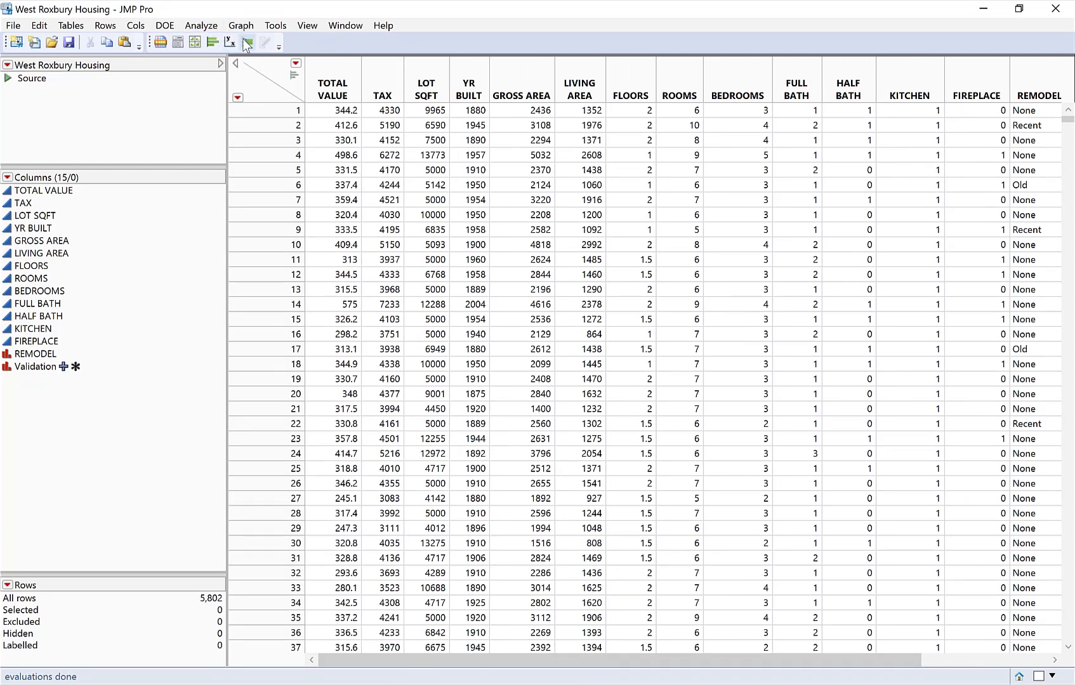
click(203, 26)
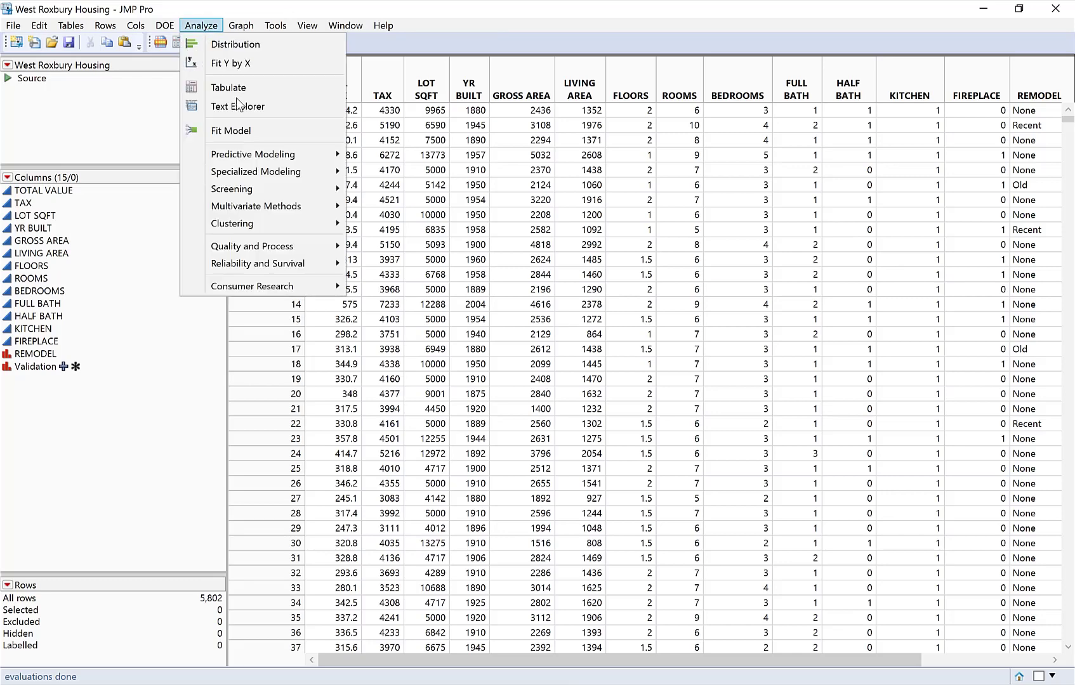
click(247, 131)
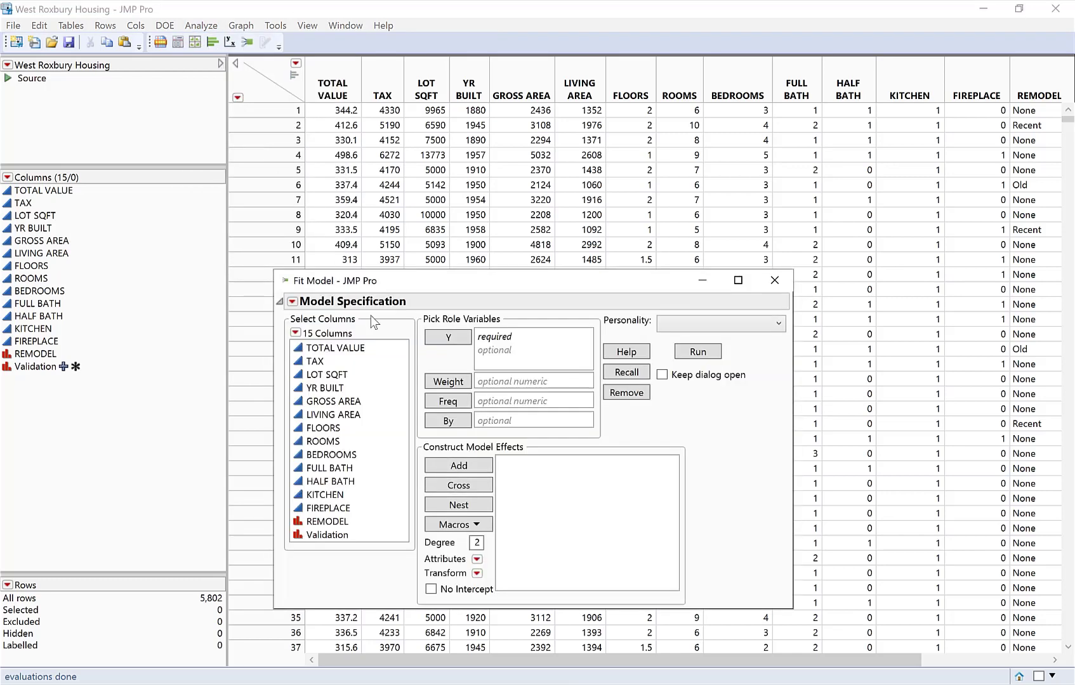
drag(350, 353, 505, 346)
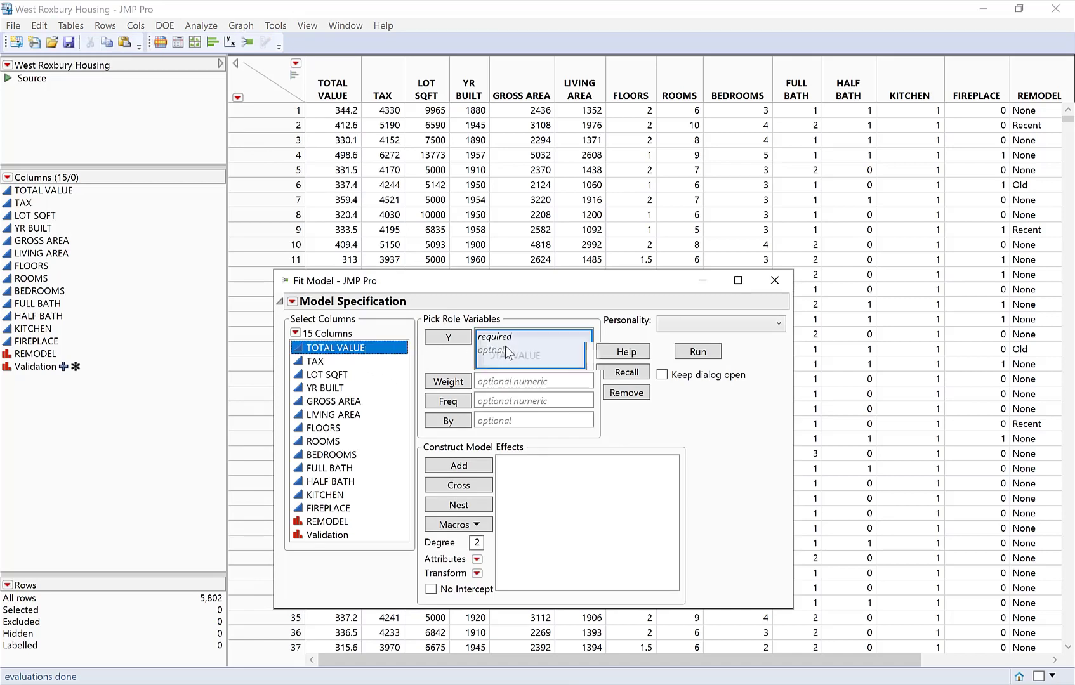
click(328, 535)
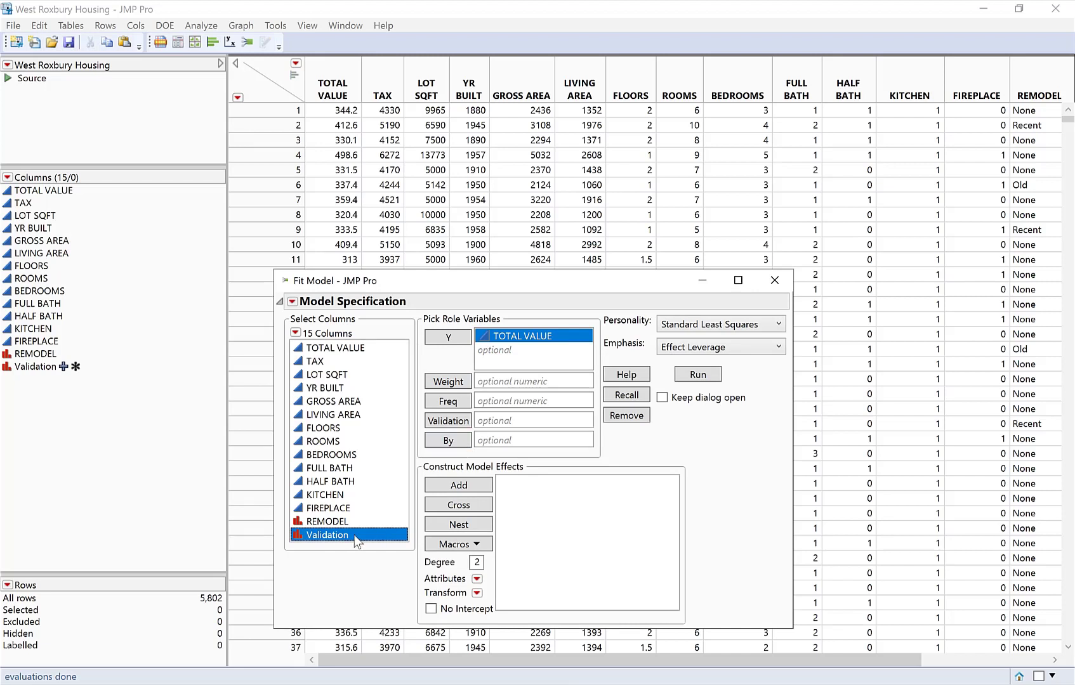
drag(374, 533, 492, 415)
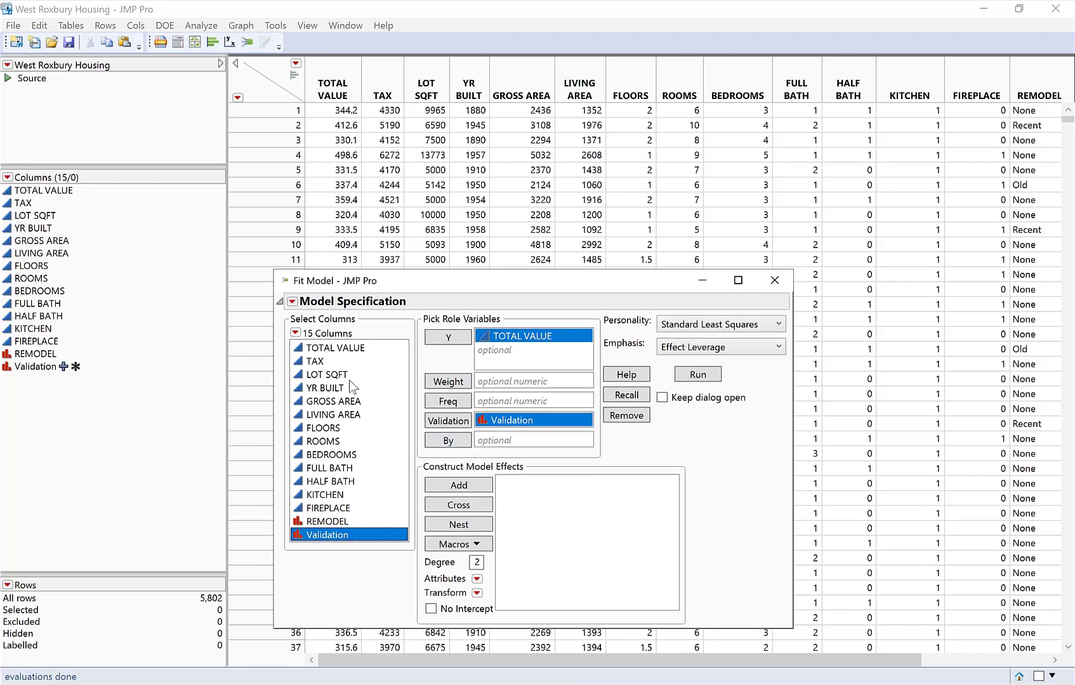
Add the columns LOT SQFT through REMODEL as model effects and run the Standard Least Squares model.
click(320, 375)
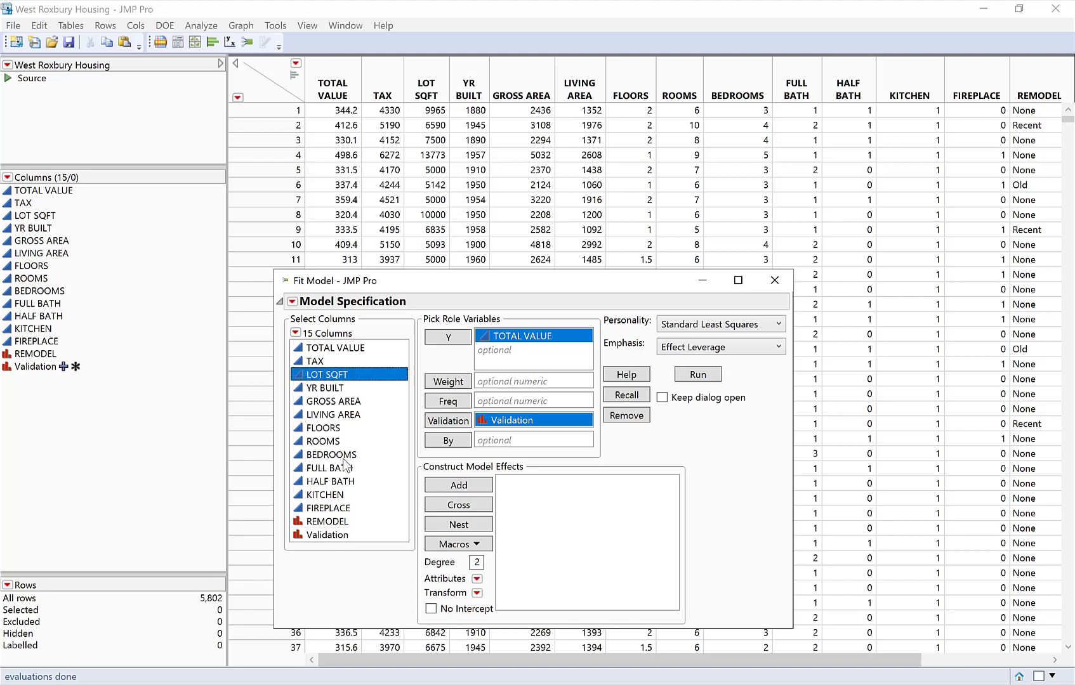
shift+click(336, 521)
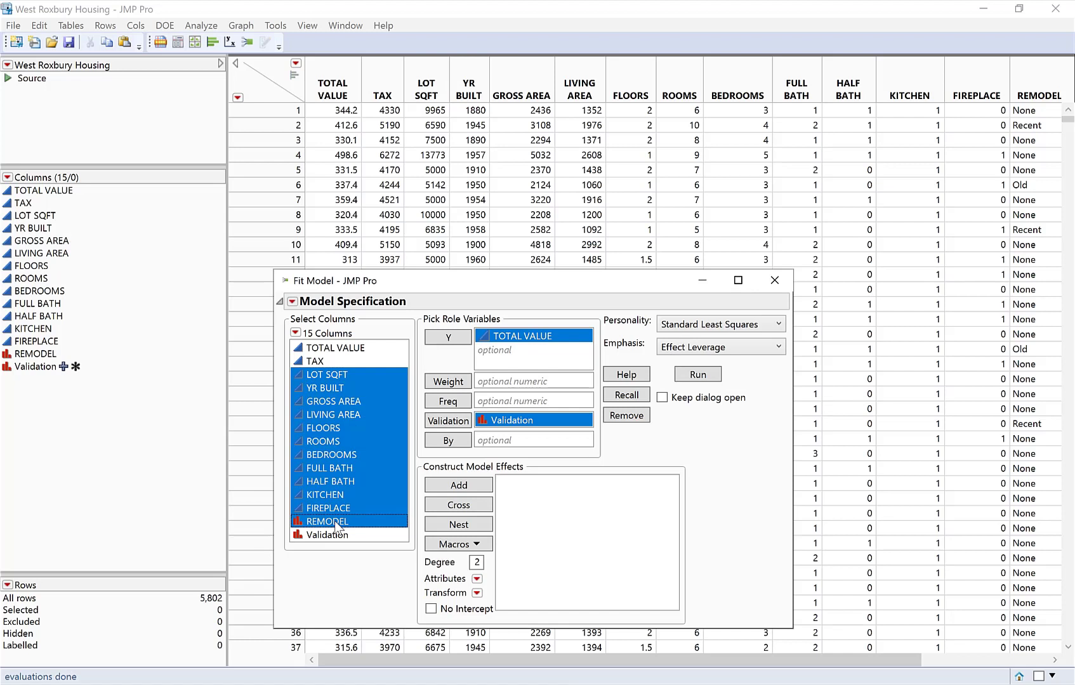
click(447, 484)
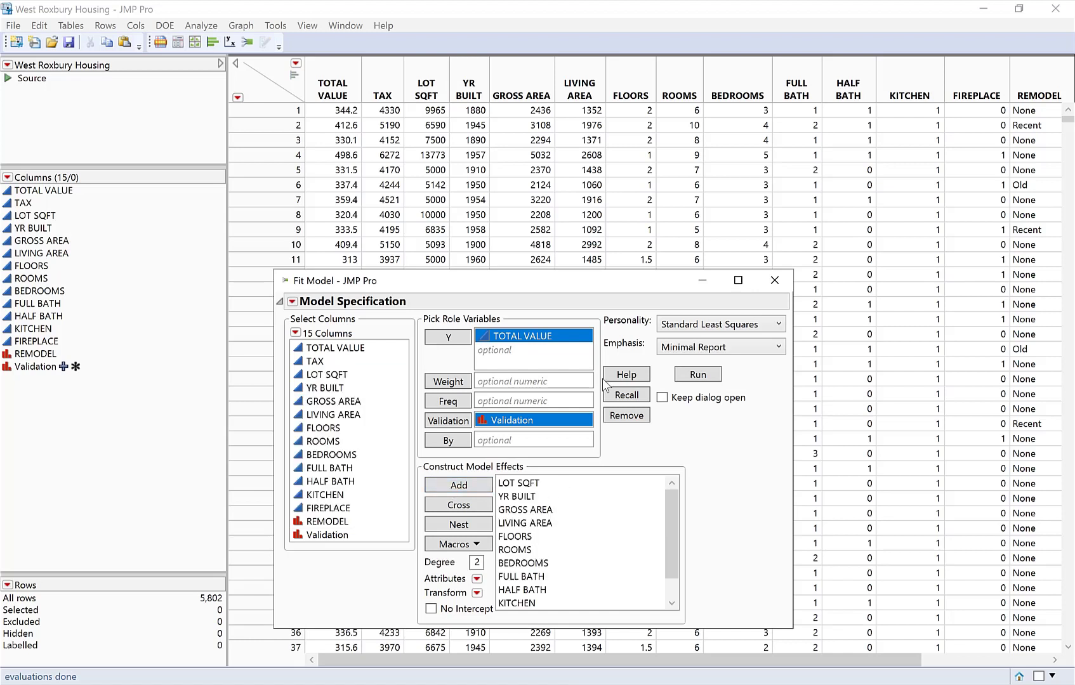
click(697, 374)
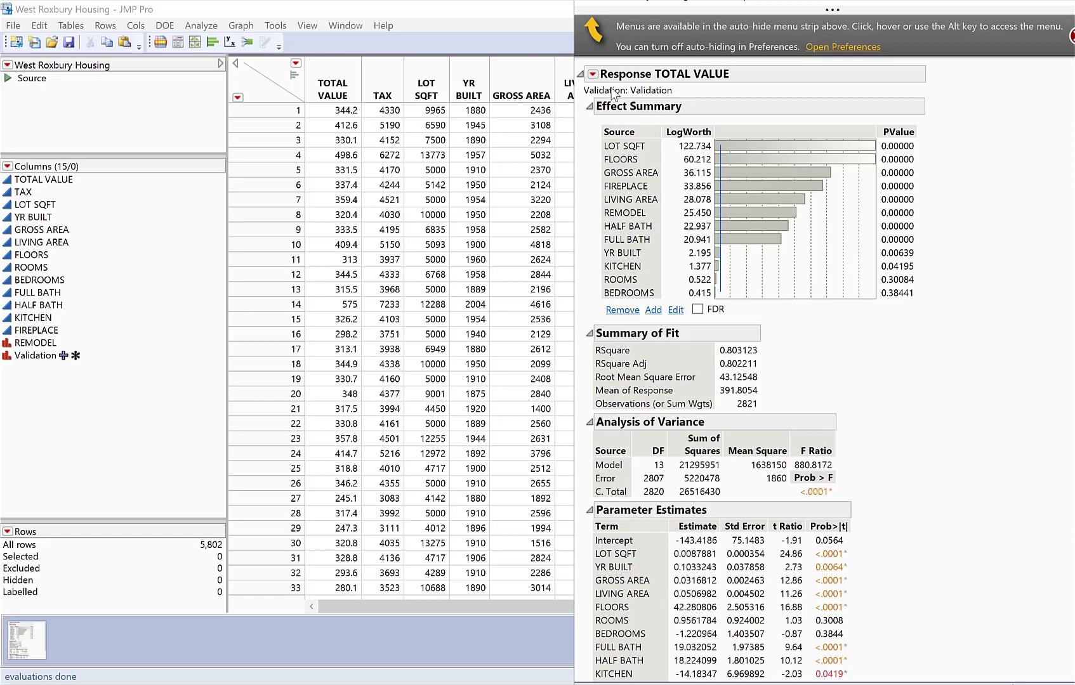
Save the model's prediction formula and residuals as columns and bring the data table forward to view them.
click(592, 75)
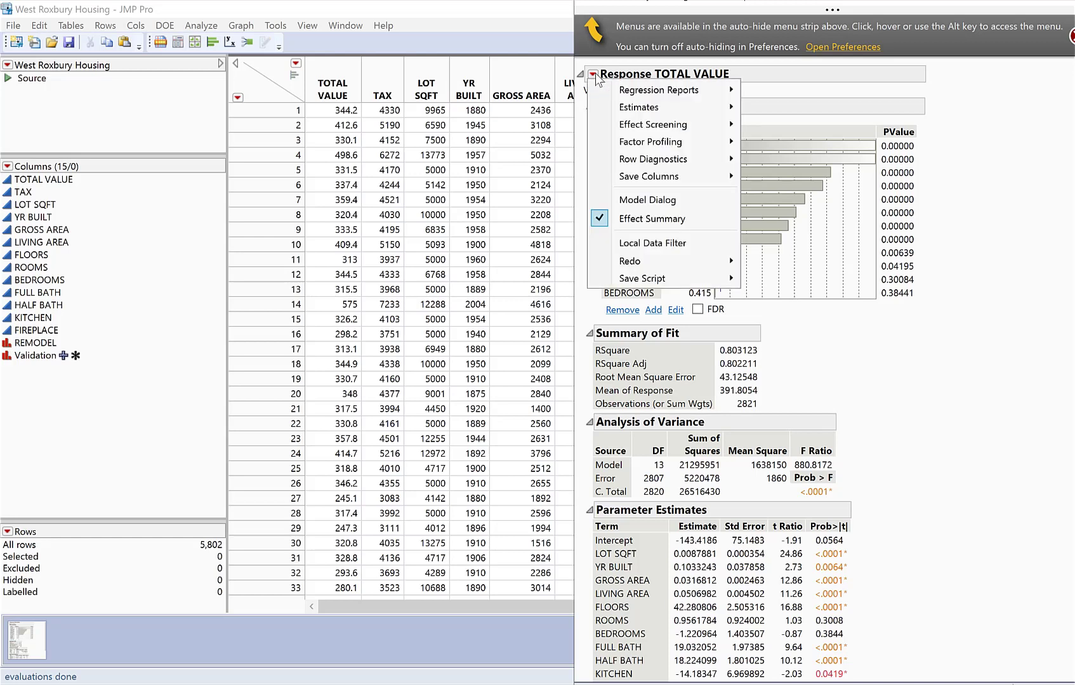
mouse_move(648, 180)
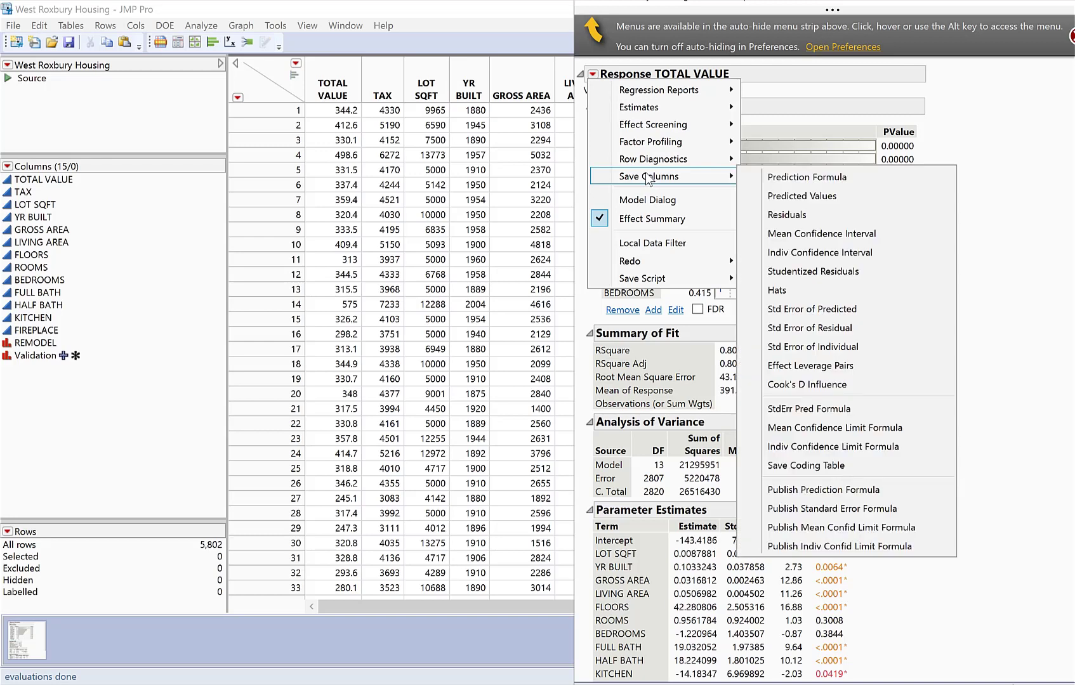
click(789, 176)
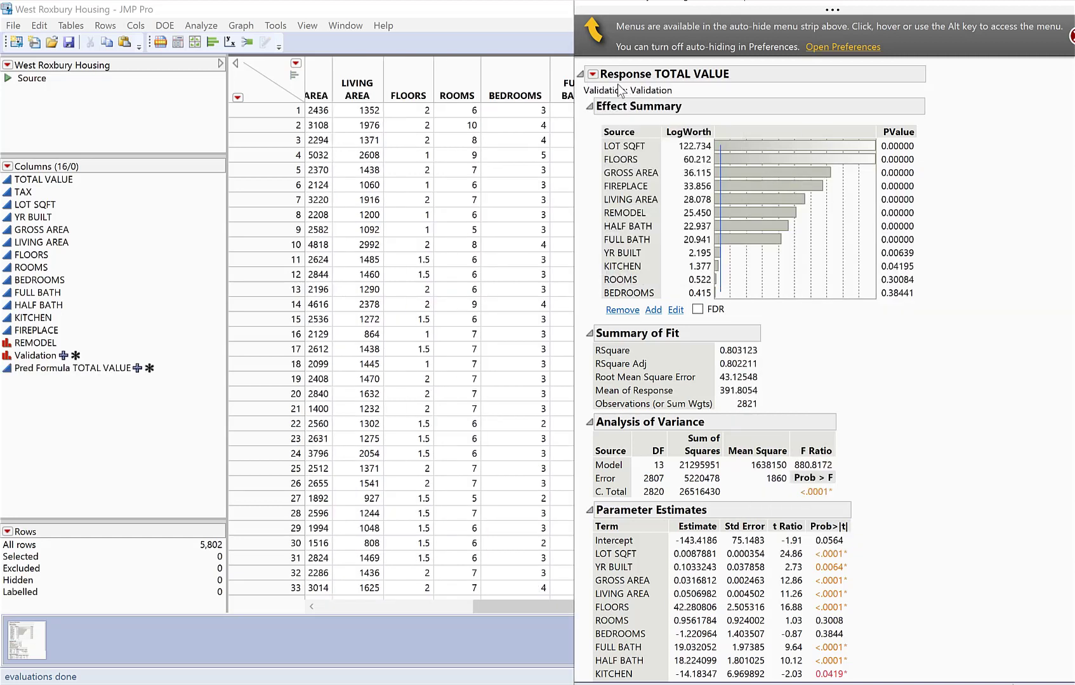
click(594, 75)
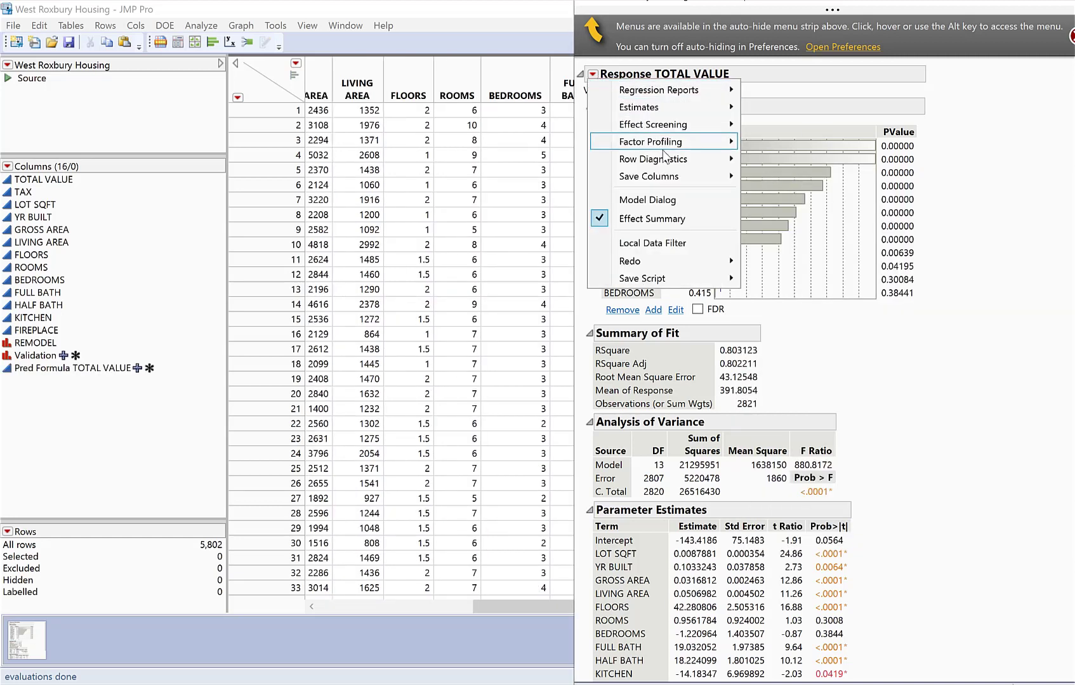
mouse_move(674, 182)
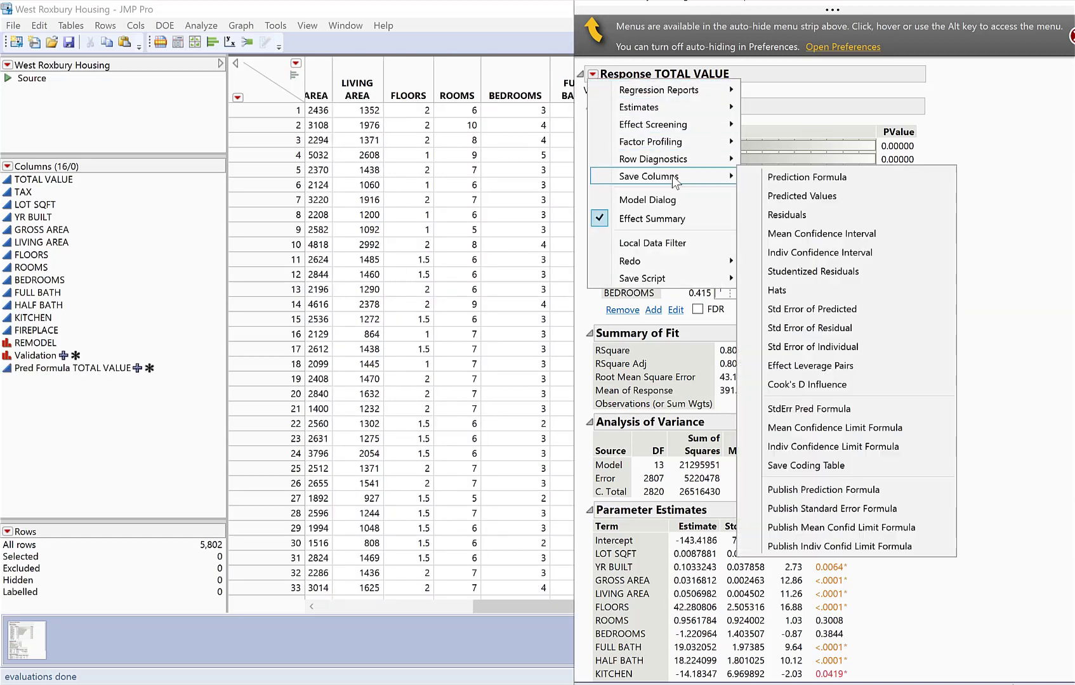
click(823, 213)
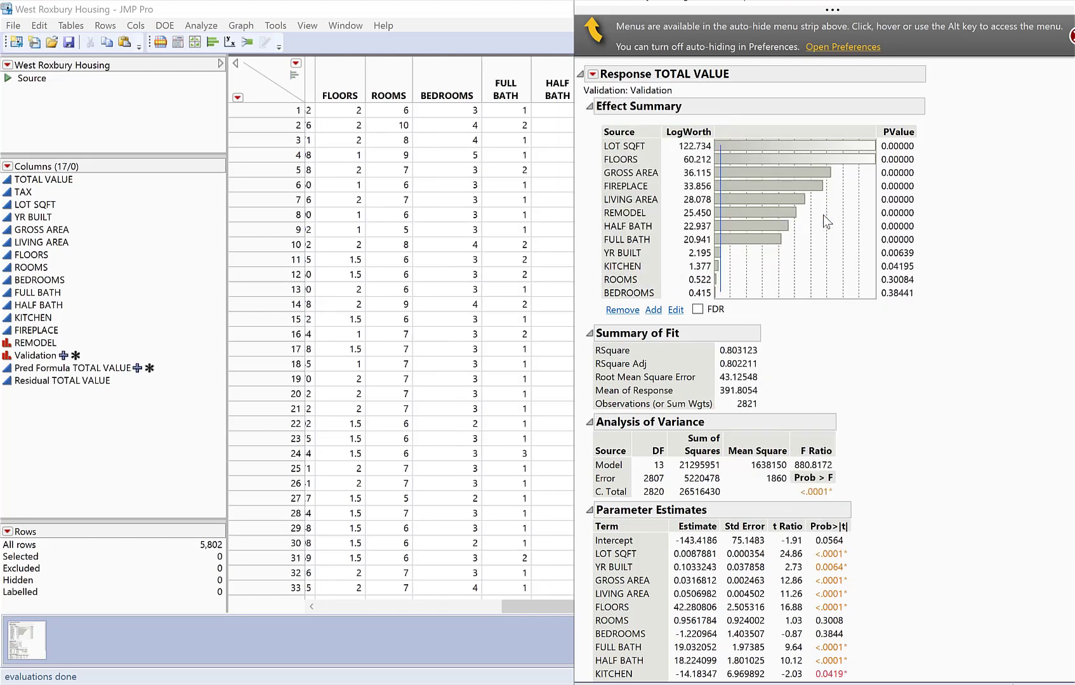
click(439, 11)
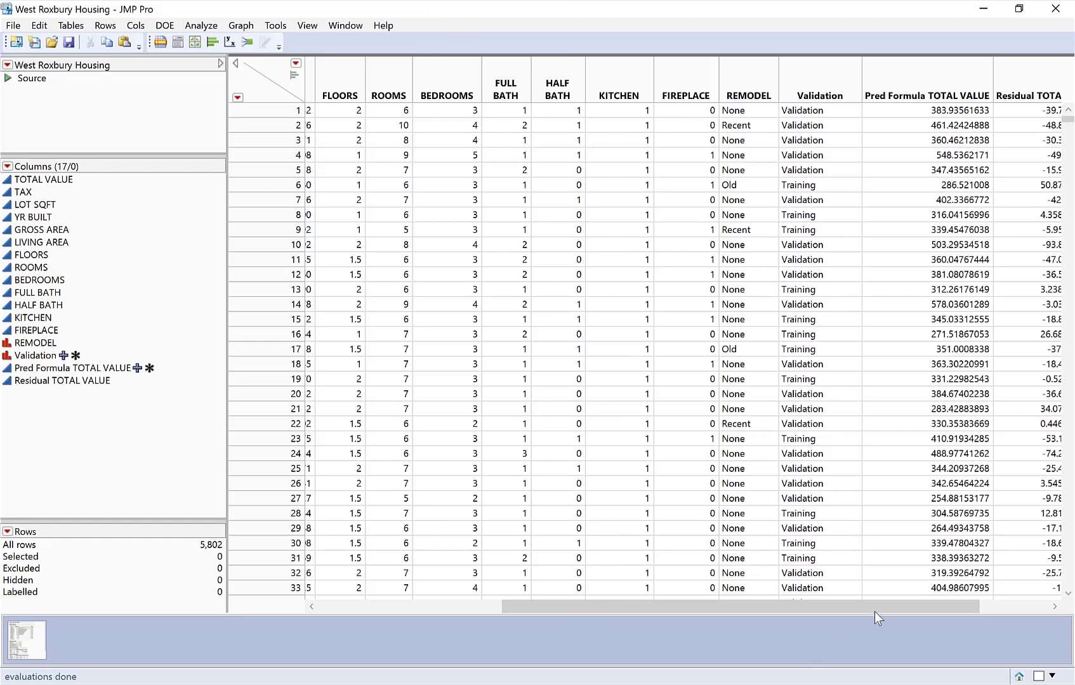
drag(880, 603, 1009, 604)
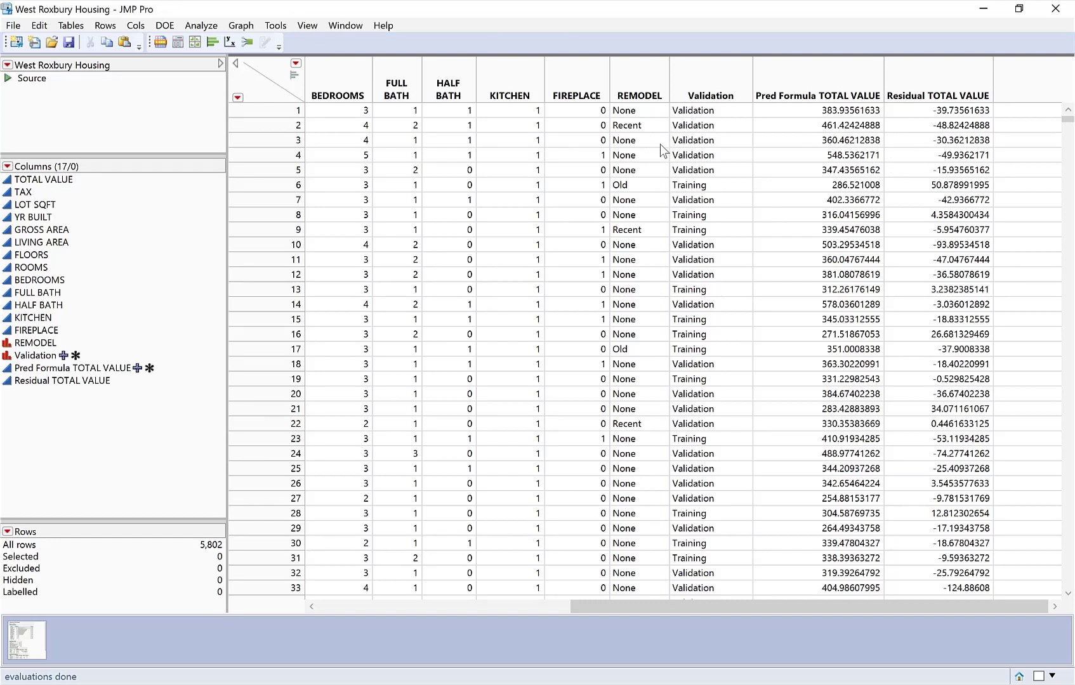
Start a Tabulate summary of the data with Residual TOTAL VALUE as the analysis column.
click(203, 25)
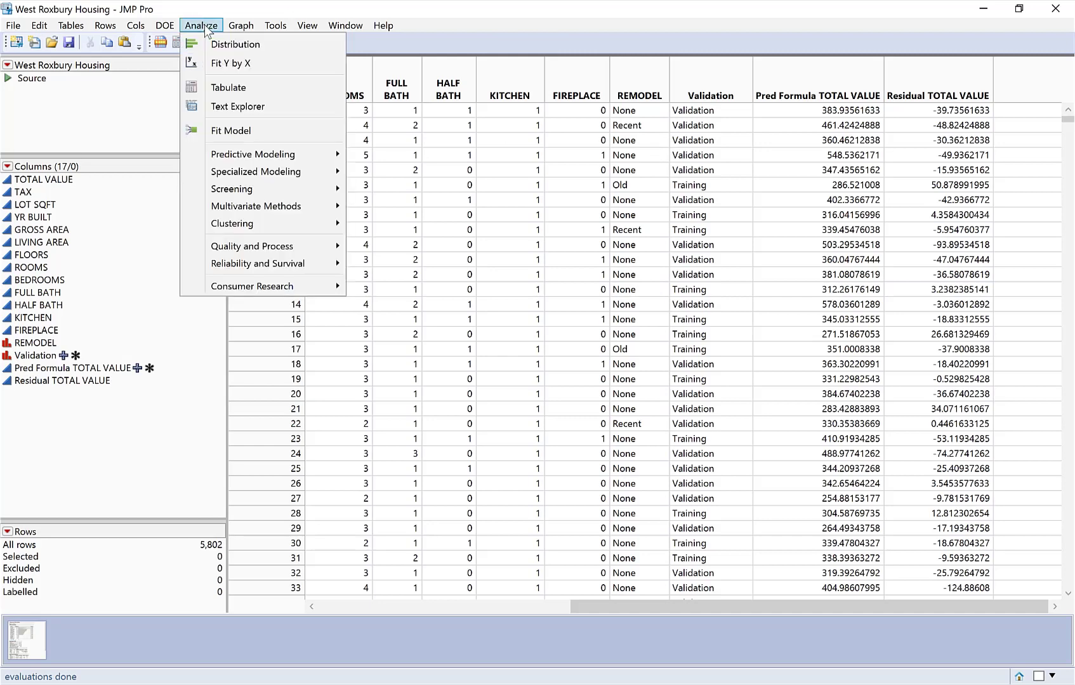
click(230, 87)
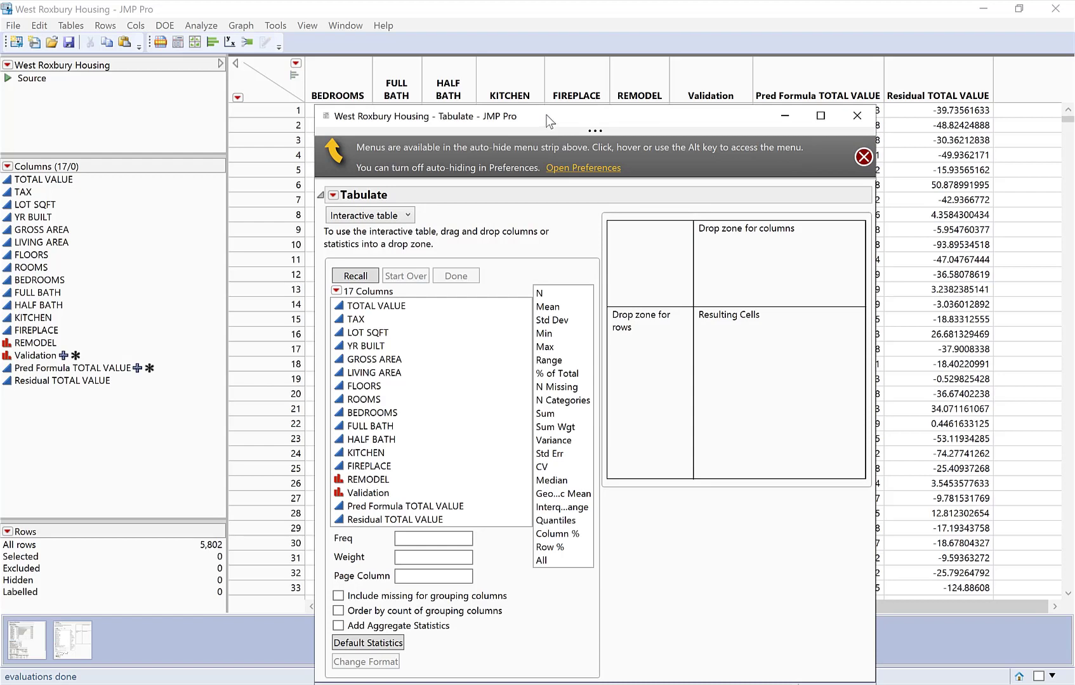
drag(549, 120, 544, 46)
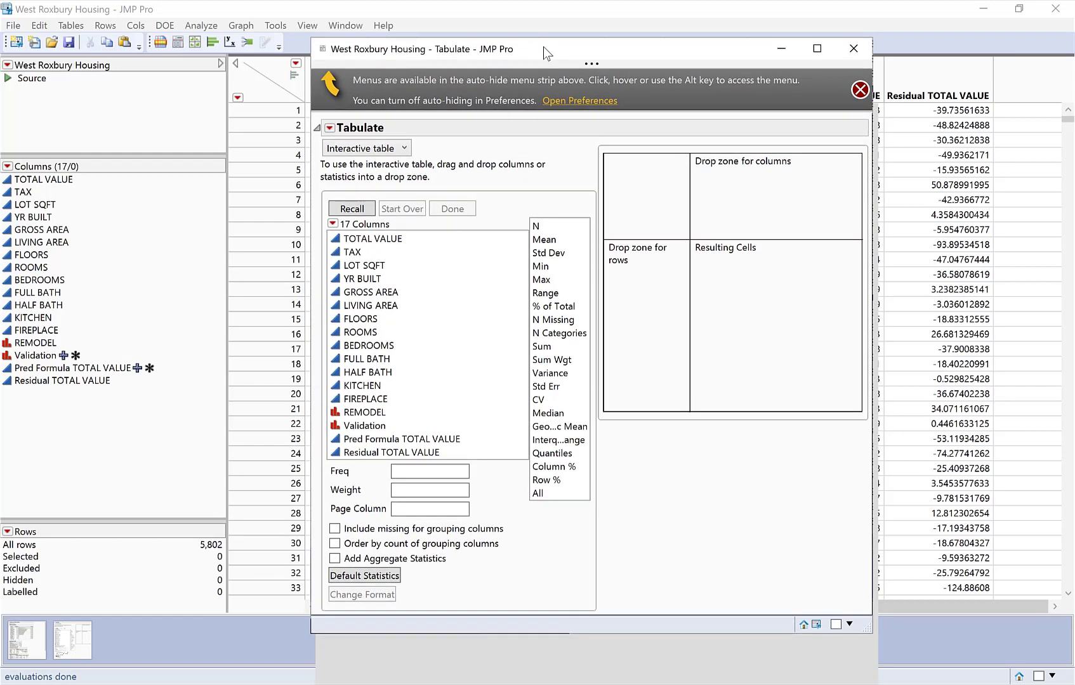
click(374, 452)
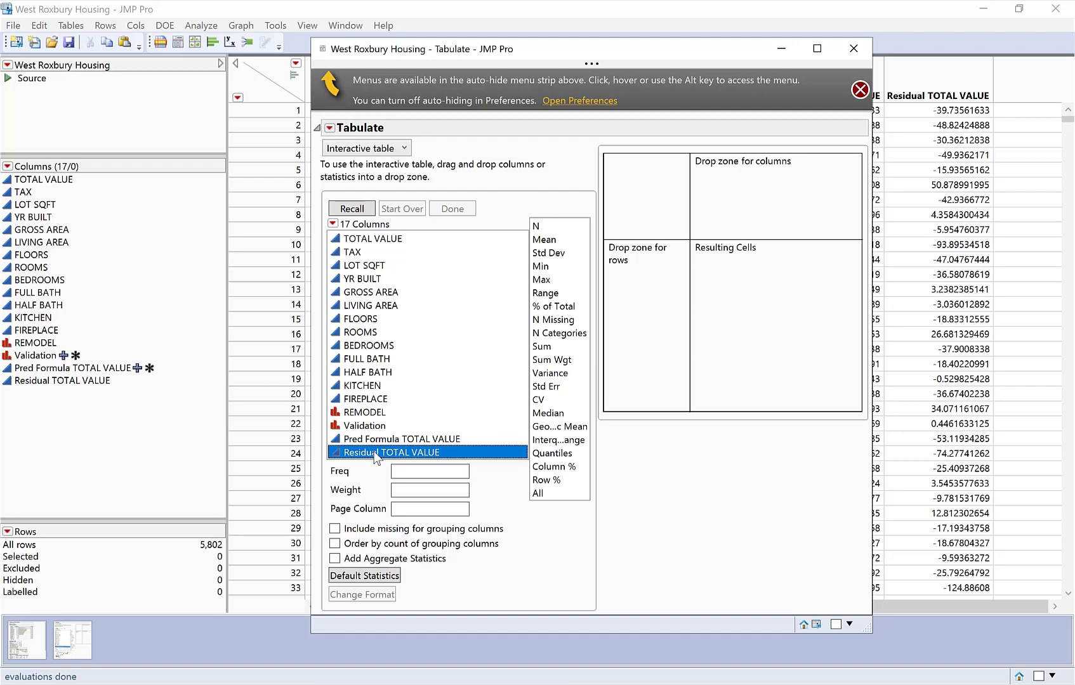
drag(591, 238, 766, 187)
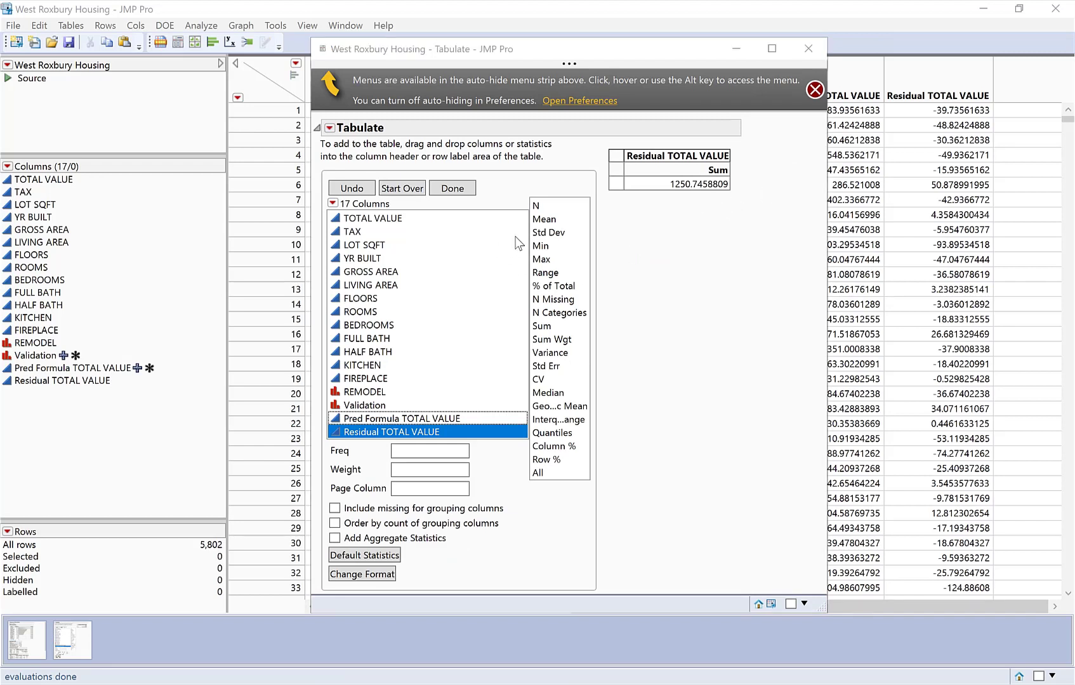
Replace the residual summary's default statistic with Mean and add Min and Max beside it.
drag(545, 220, 684, 170)
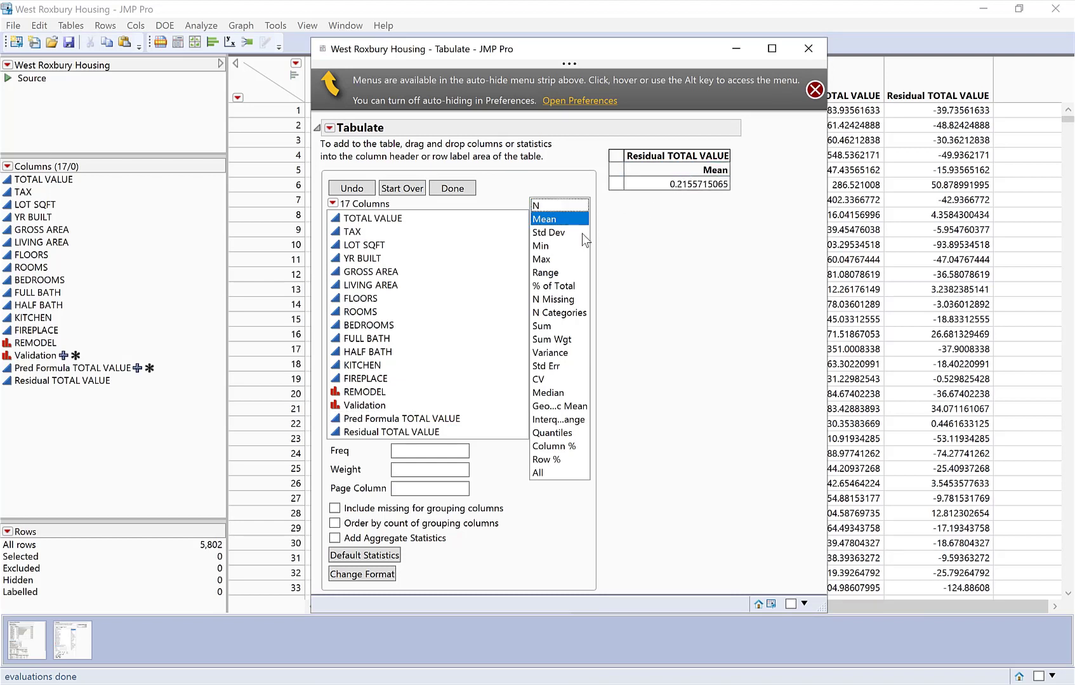
drag(544, 248, 698, 186)
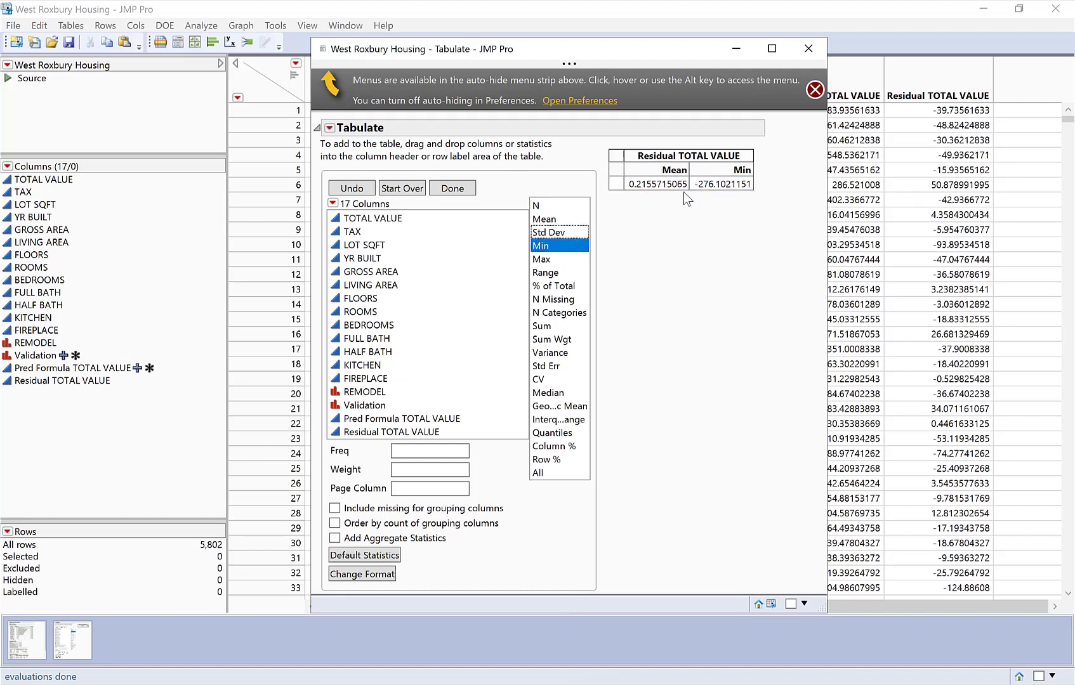
shift+click(547, 260)
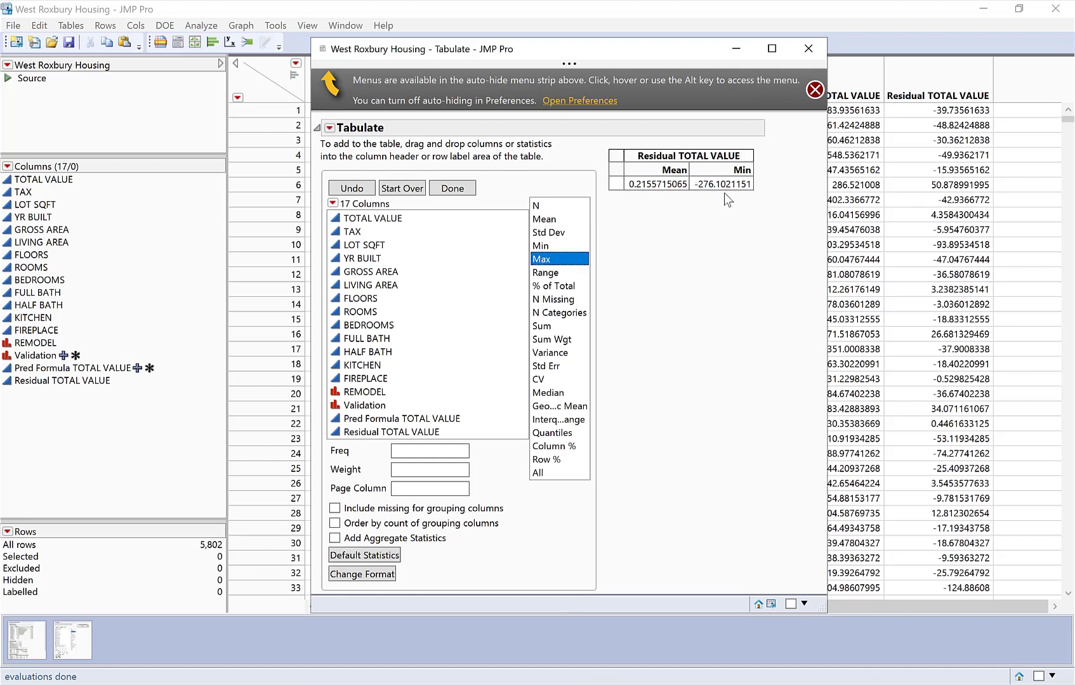
drag(729, 181, 730, 182)
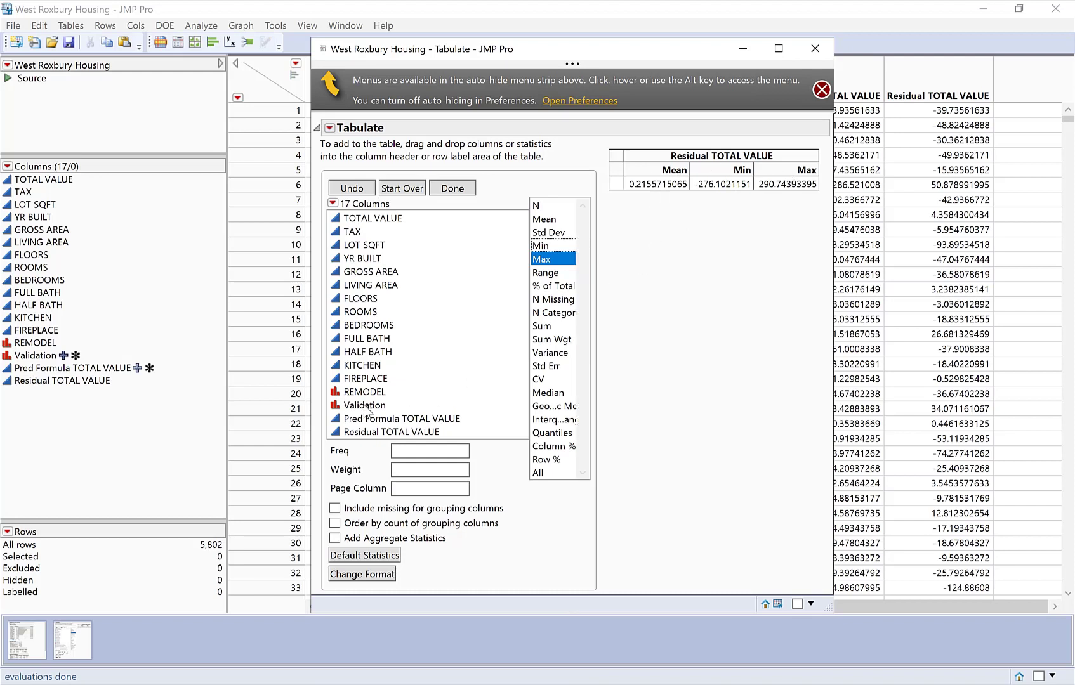
Group the residual summary's rows by Validation and finish the Tabulate table.
drag(366, 409, 618, 184)
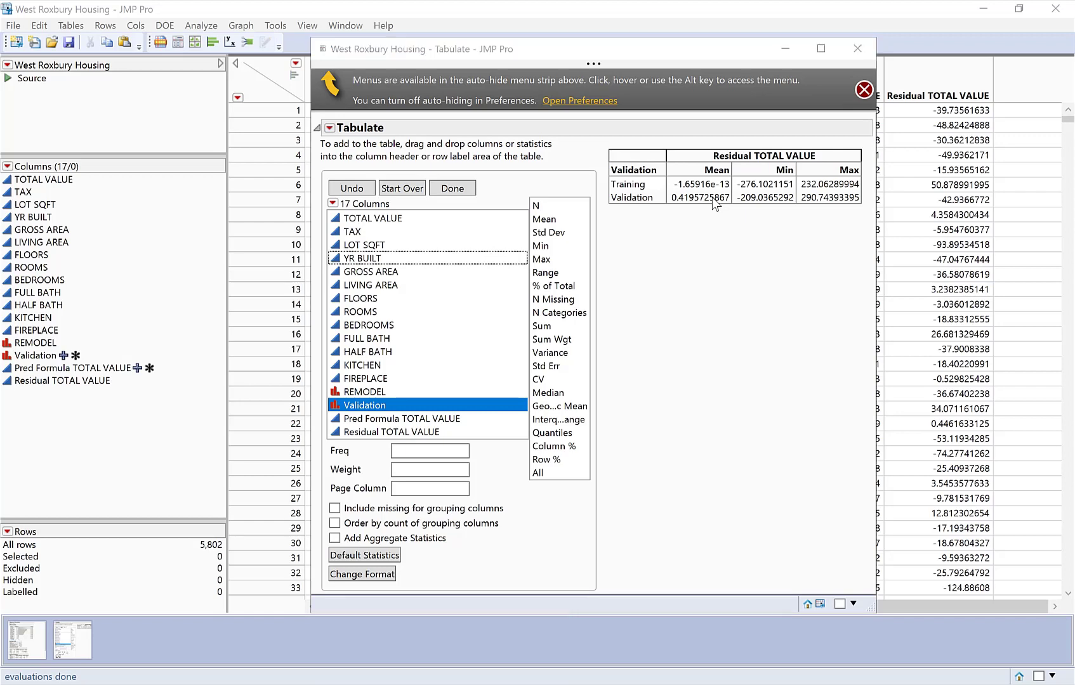
click(462, 188)
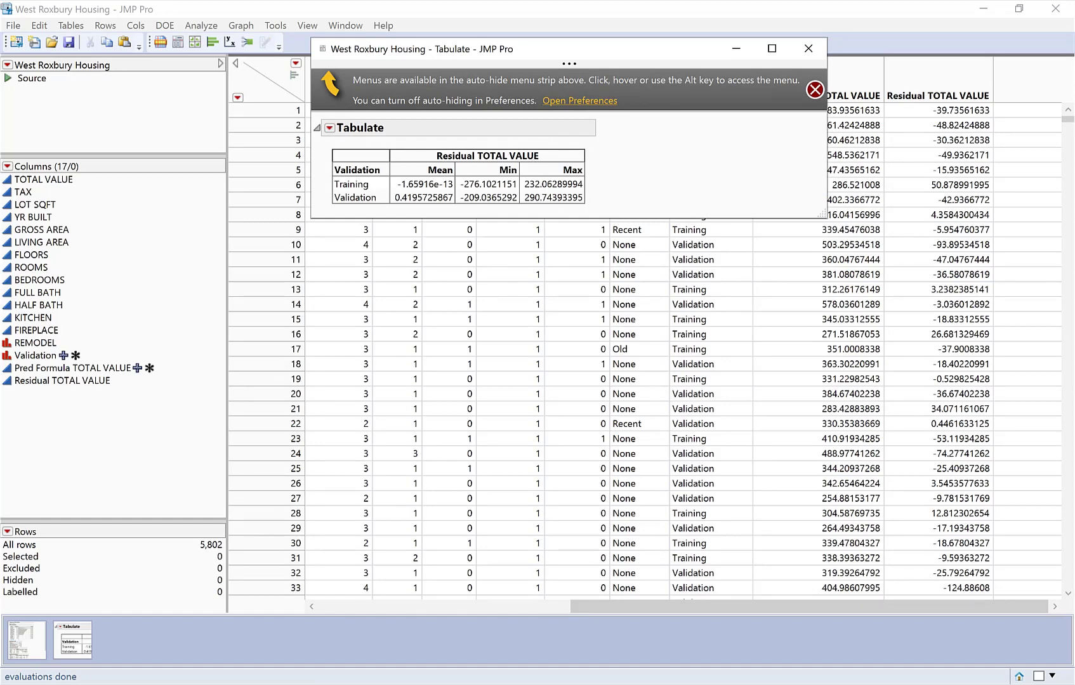
Reopen the Fit Least Squares report and examine the Crossvalidation RSquare and RASE for the training and validation sets.
click(483, 645)
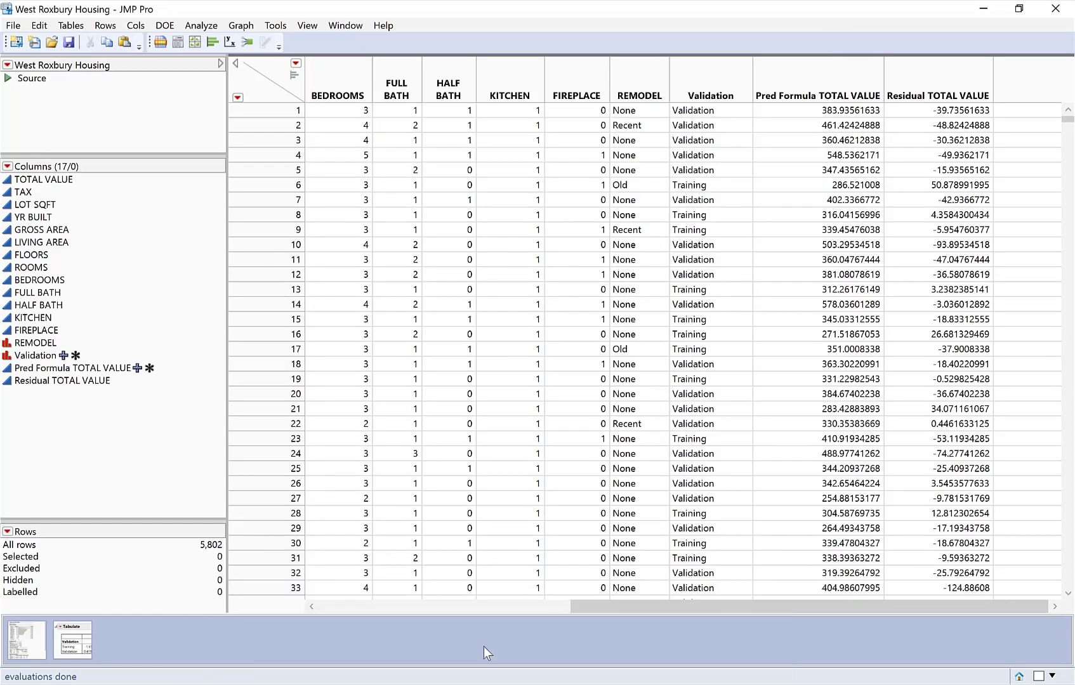
click(522, 684)
click(331, 627)
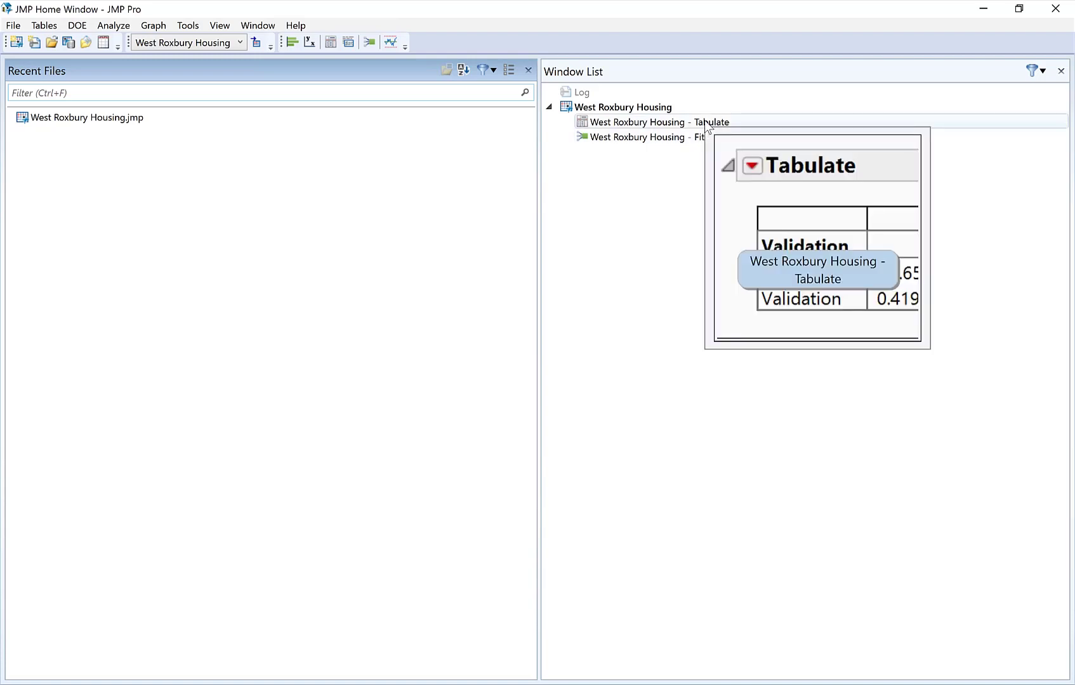
mouse_move(669, 141)
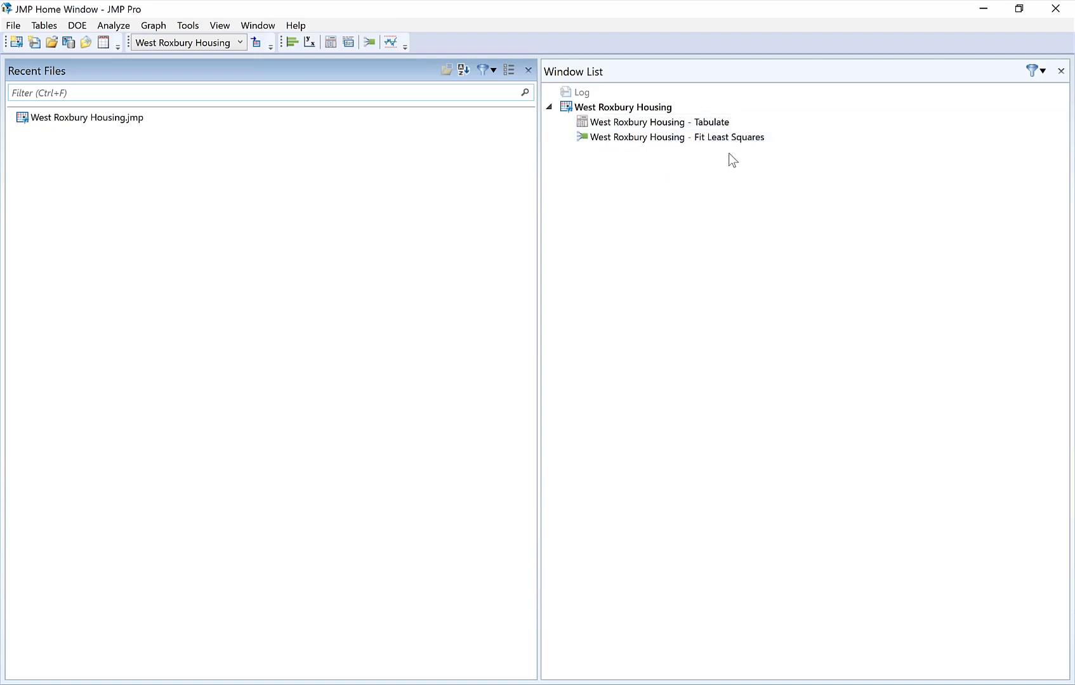
click(695, 142)
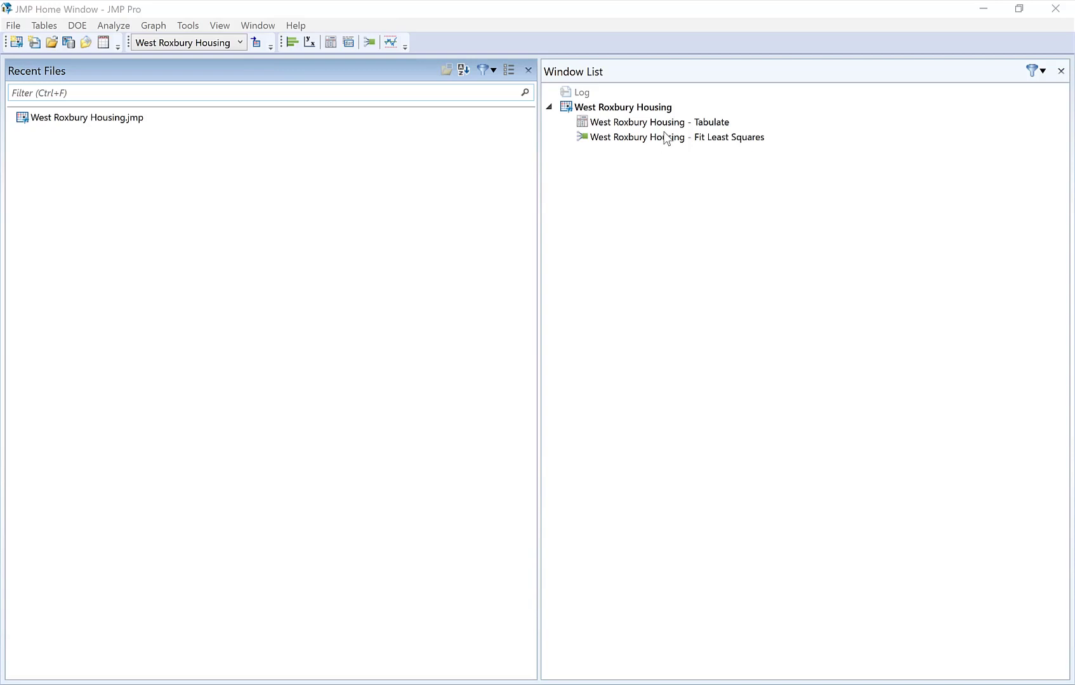
click(665, 138)
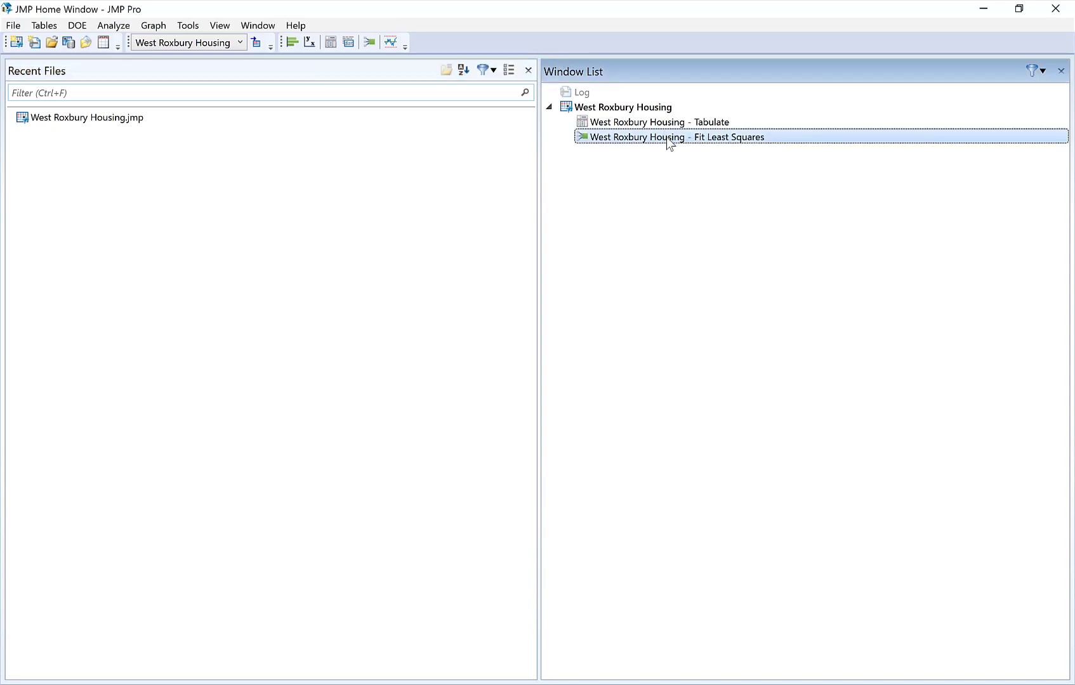
double_click(668, 138)
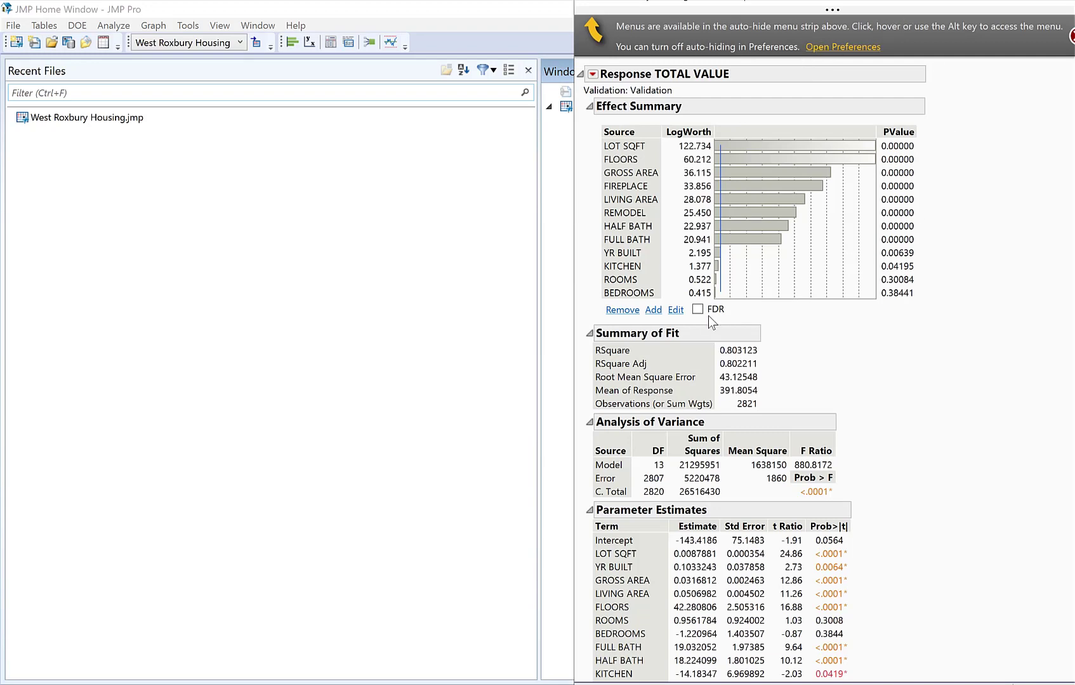
scroll(709, 316, down, 10)
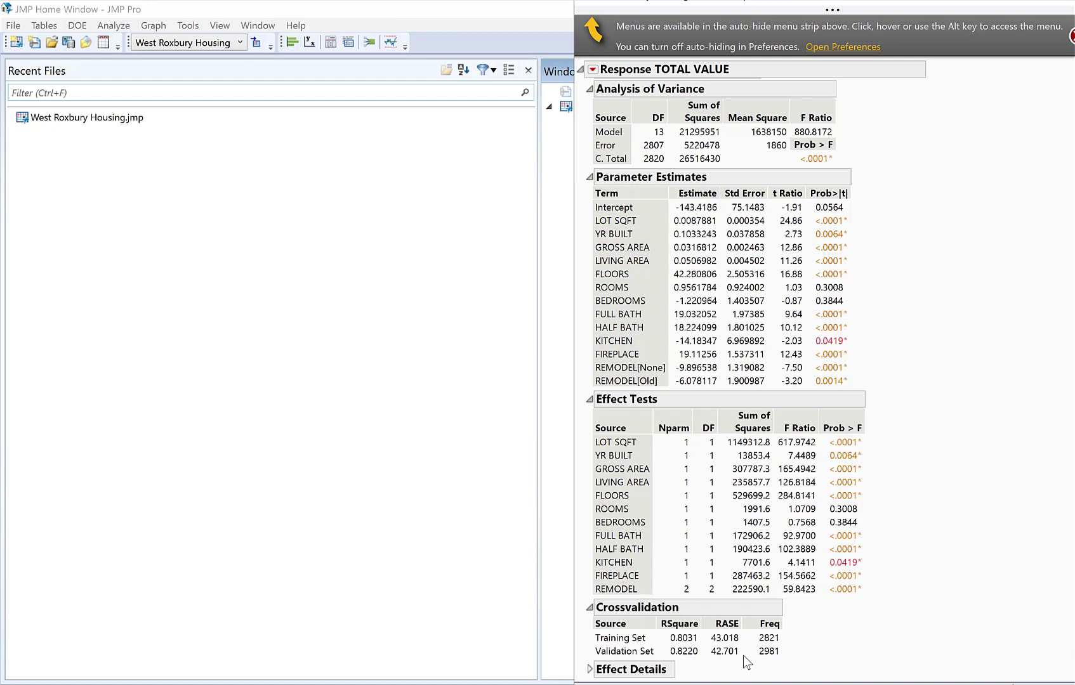
key(alt+Tab)
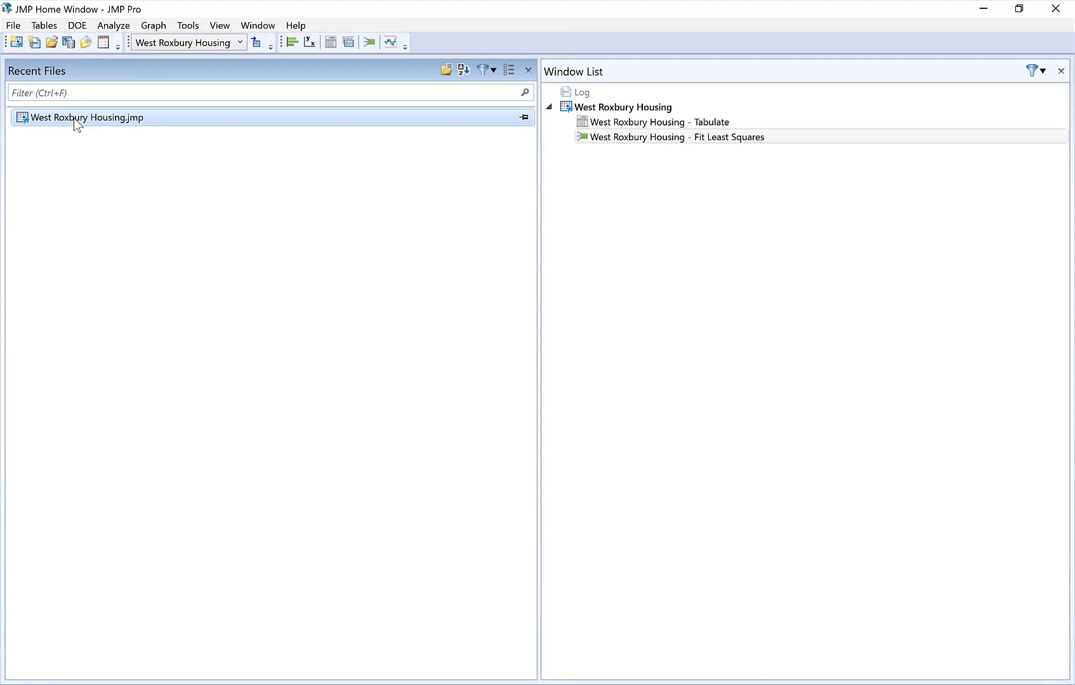
Append a house after the last data row, with LOT SQFT through REMODEL as 6000, 2000, 2500, 2000, 1, 6, 3, 2, 0, 1, 0 and None.
double_click(93, 117)
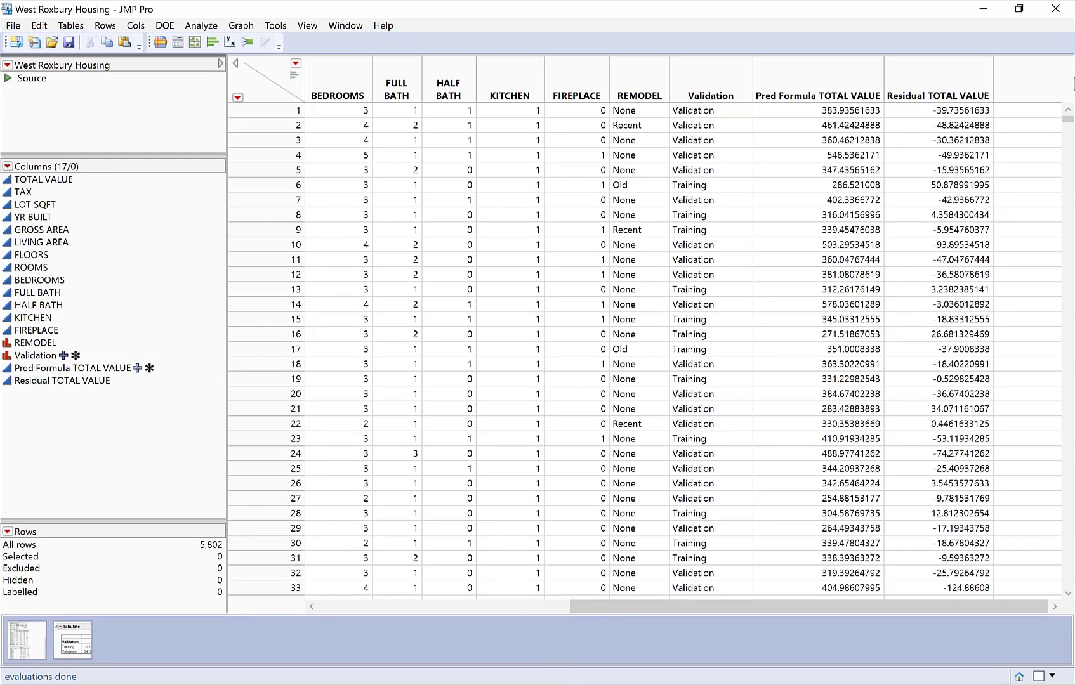
drag(1071, 130, 1068, 422)
drag(1070, 587, 1070, 593)
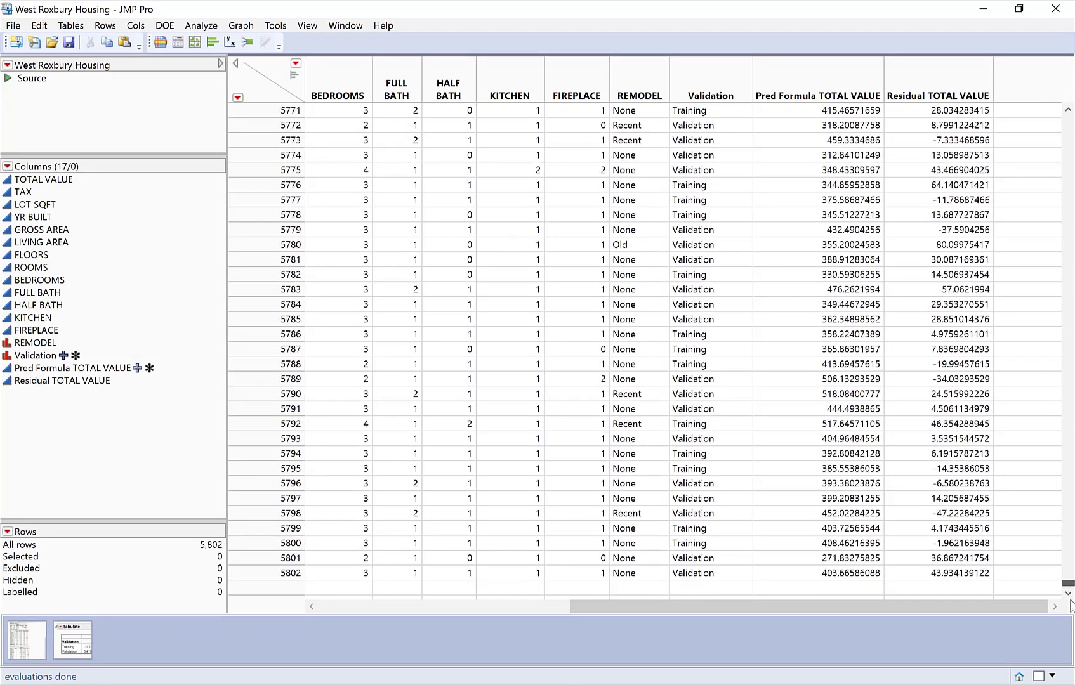
drag(968, 605, 319, 611)
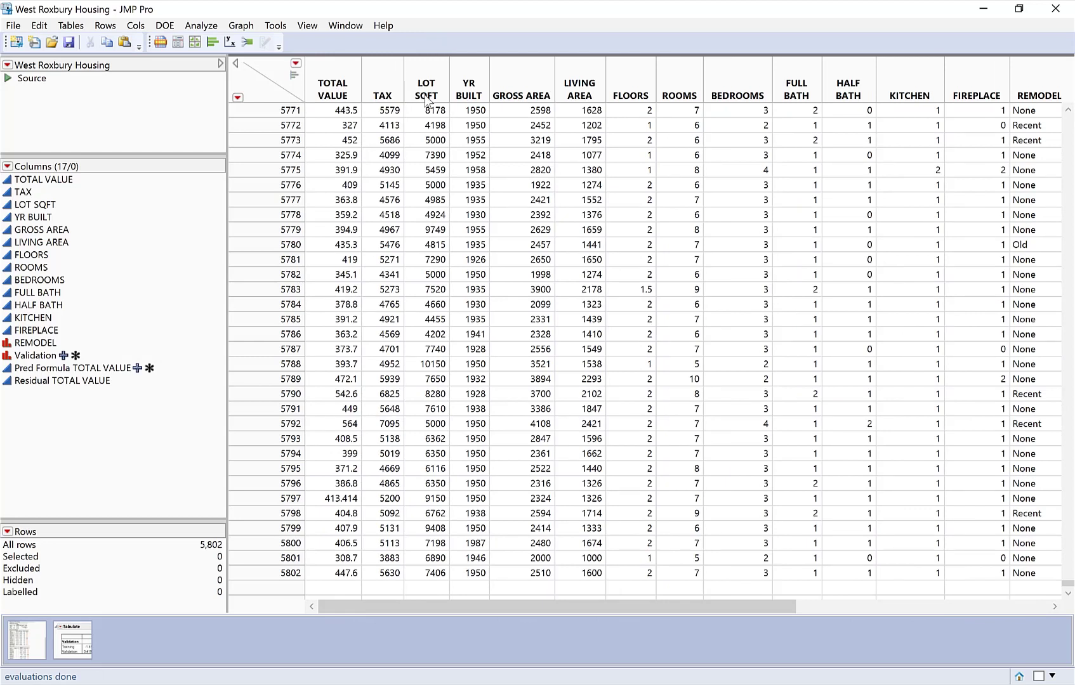
click(432, 588)
text(6000)
key(Tab)
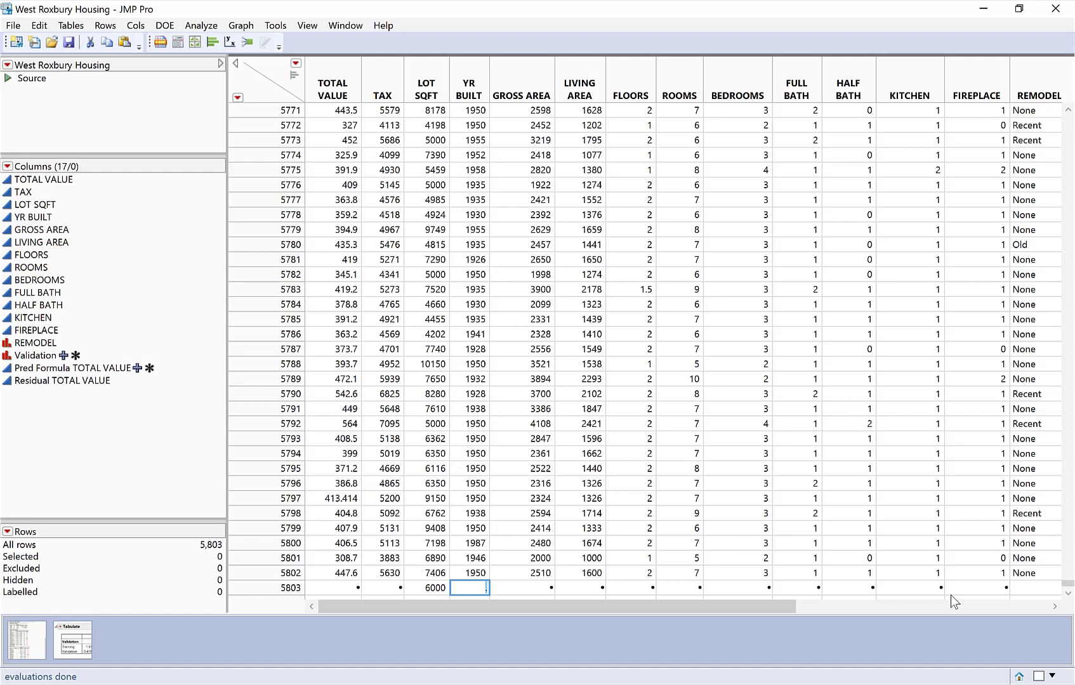
key(ctrl+v)
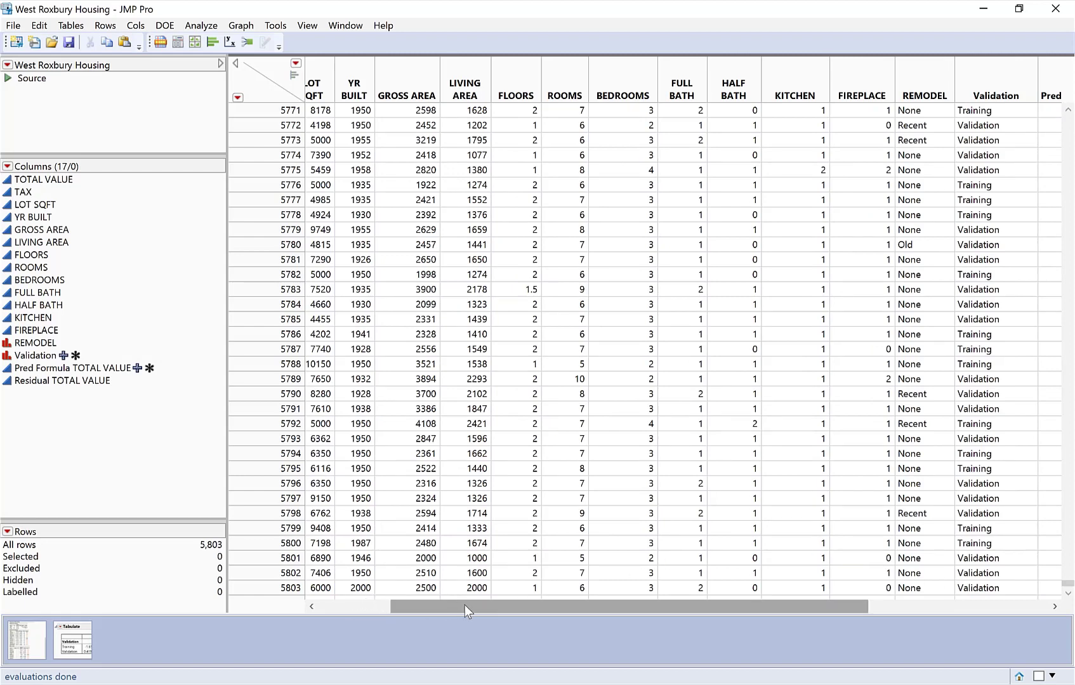
drag(464, 605, 653, 600)
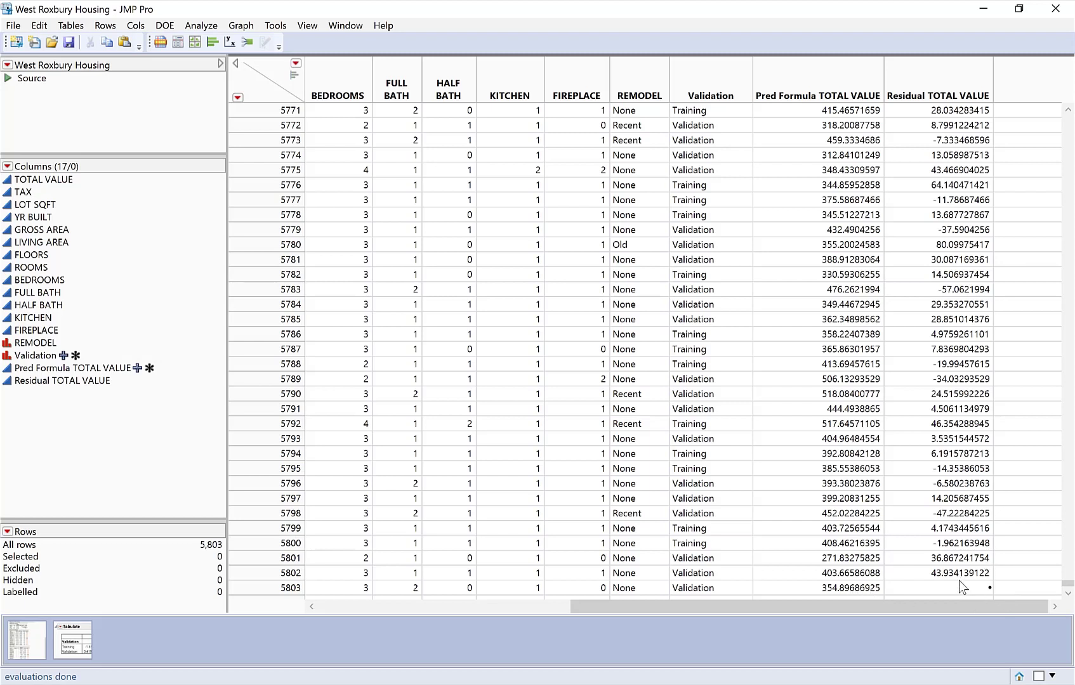
Append a second new house with LOT SQFT through REMODEL as 8000, 2010, 3000, 2200, 2, 8, 4, 2, 1, 1, 1 and None.
click(1069, 595)
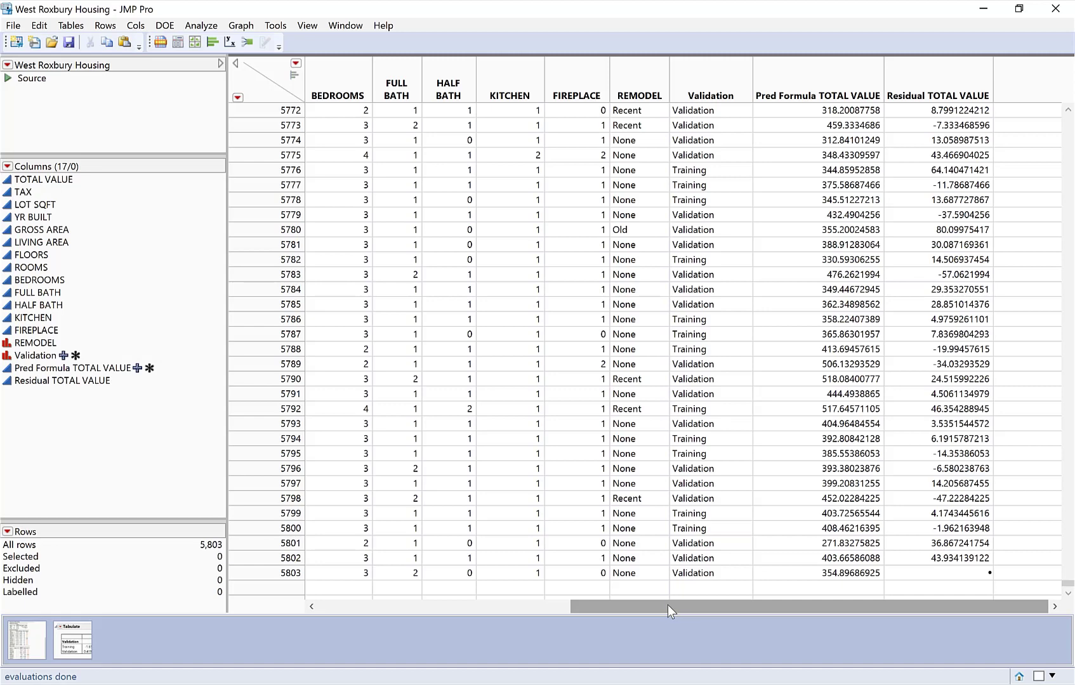
drag(668, 605, 328, 605)
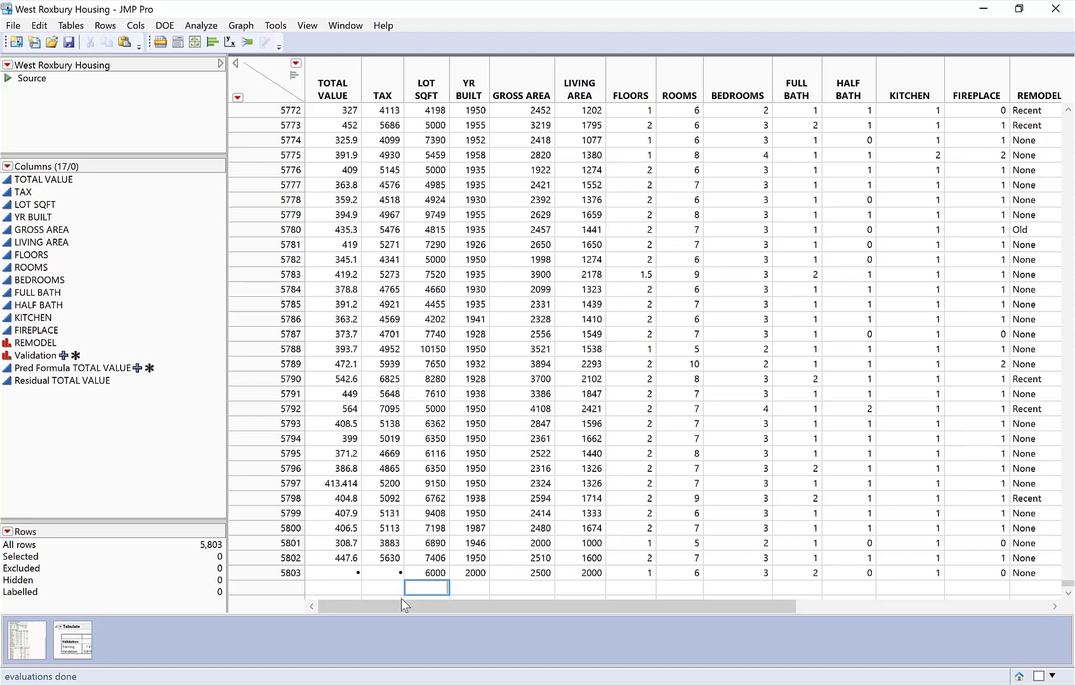
key(ctrl+v)
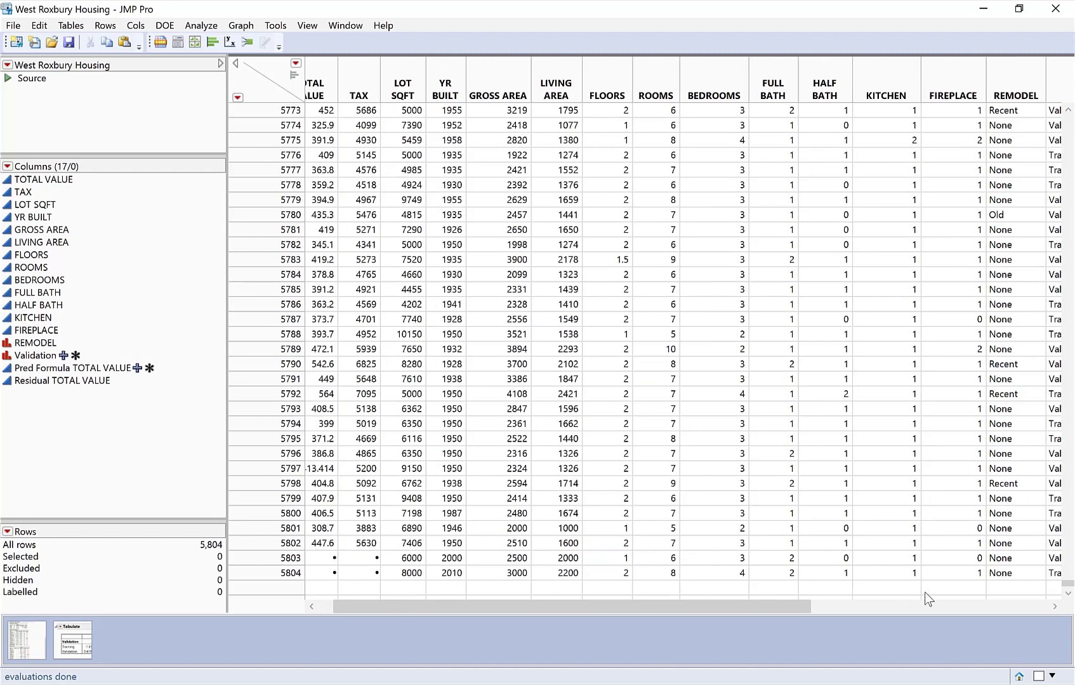
Examine the predicted TOTAL VALUE and the residual cells of the two newly added houses.
click(1054, 607)
click(1055, 606)
click(1054, 607)
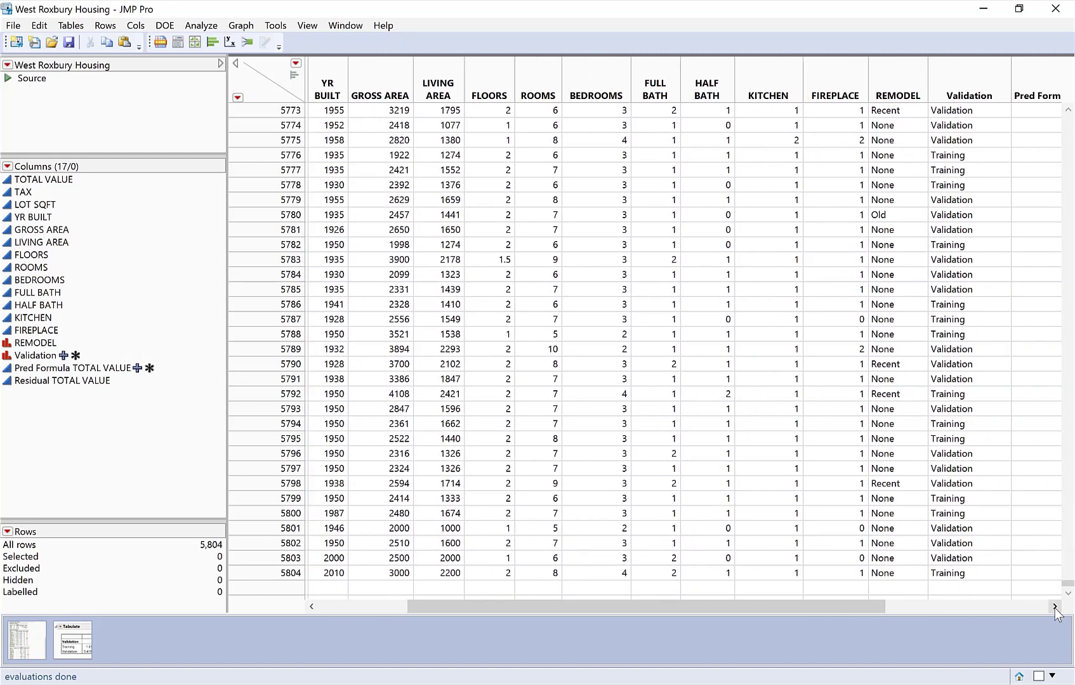
click(1054, 606)
click(1054, 607)
click(1054, 606)
click(1054, 607)
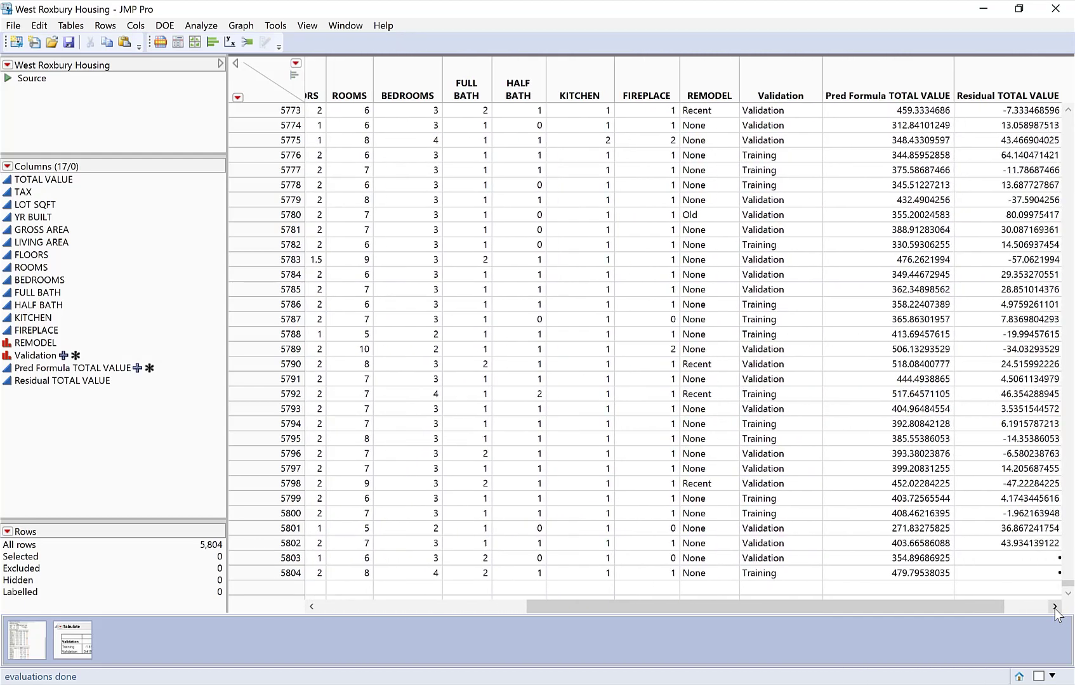
click(1054, 607)
click(1054, 607)
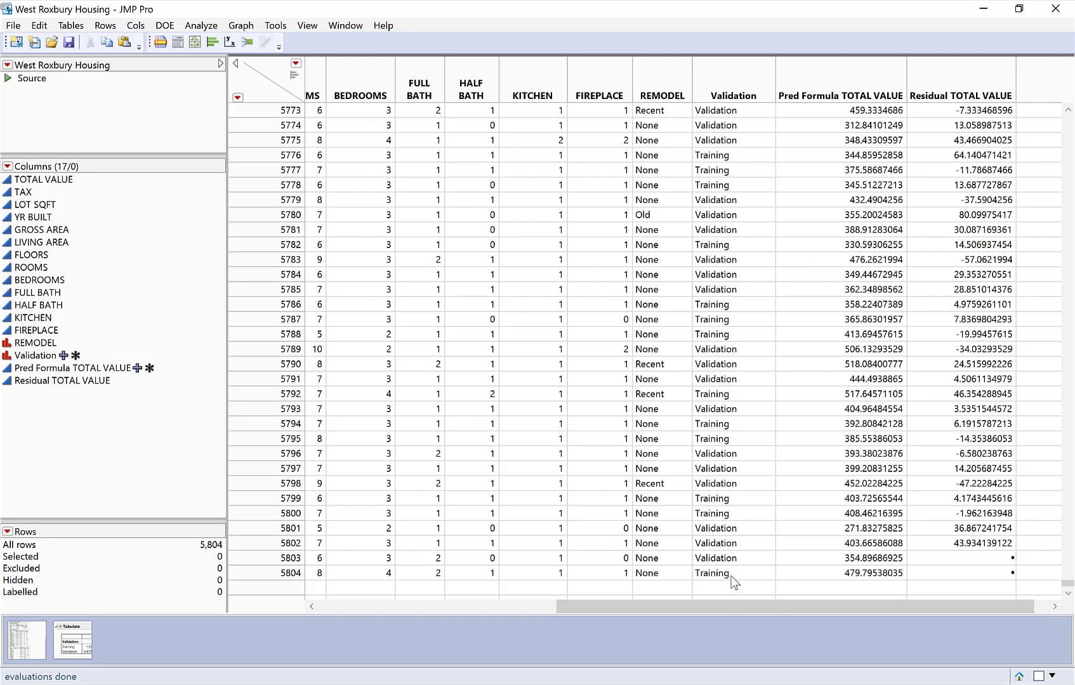